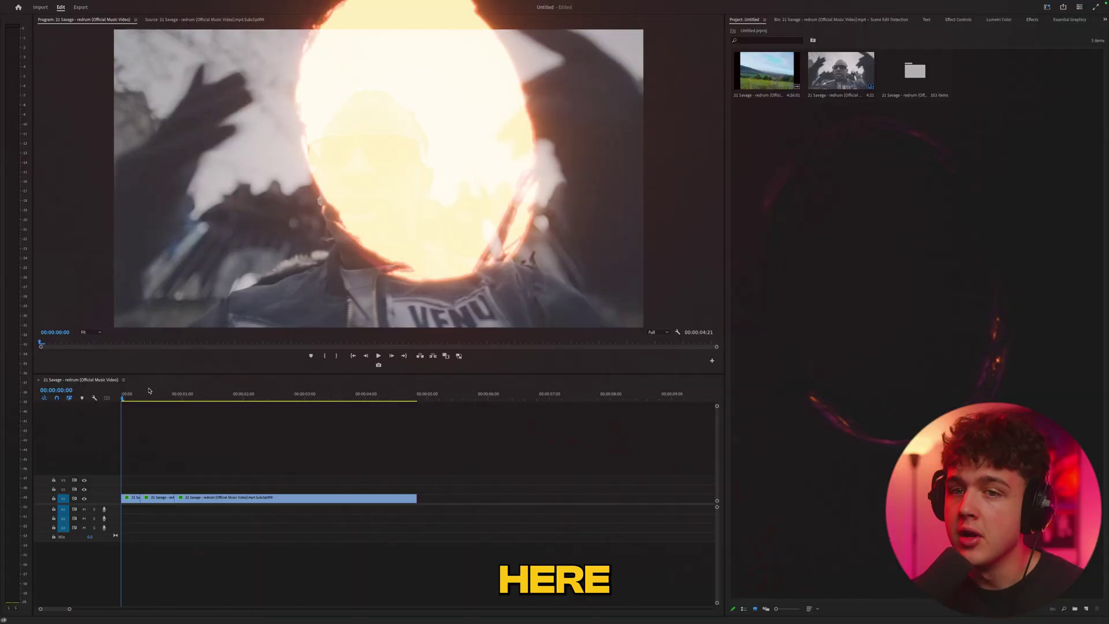
- Scrub through the three clips in the sequence and review the third clip's Lumetri Color adjustments
left_click(139, 387)
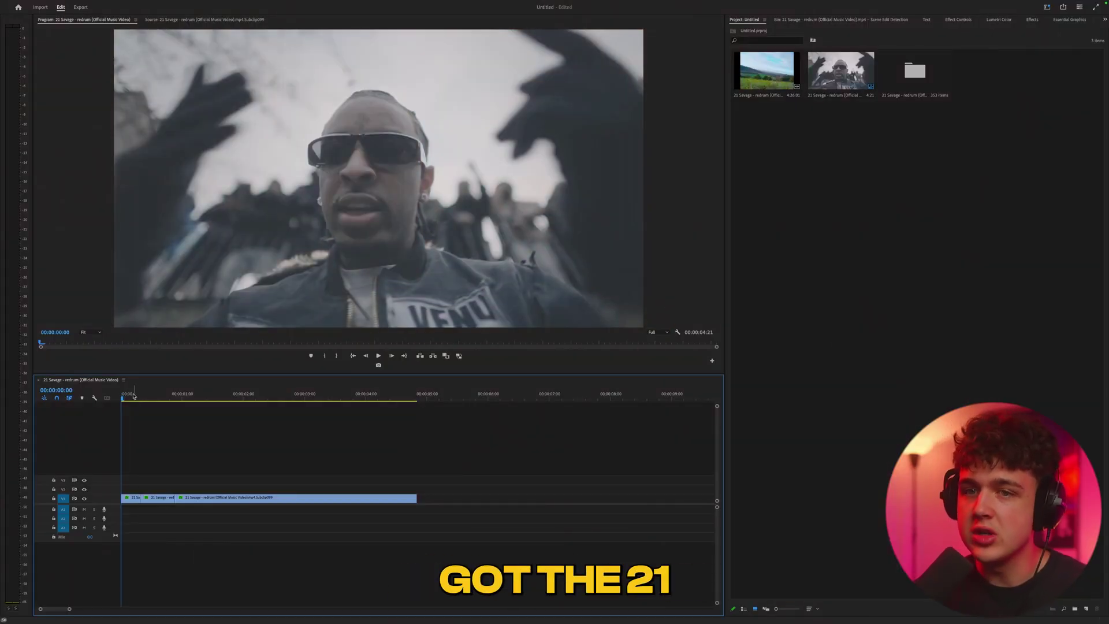
left_click(134, 397)
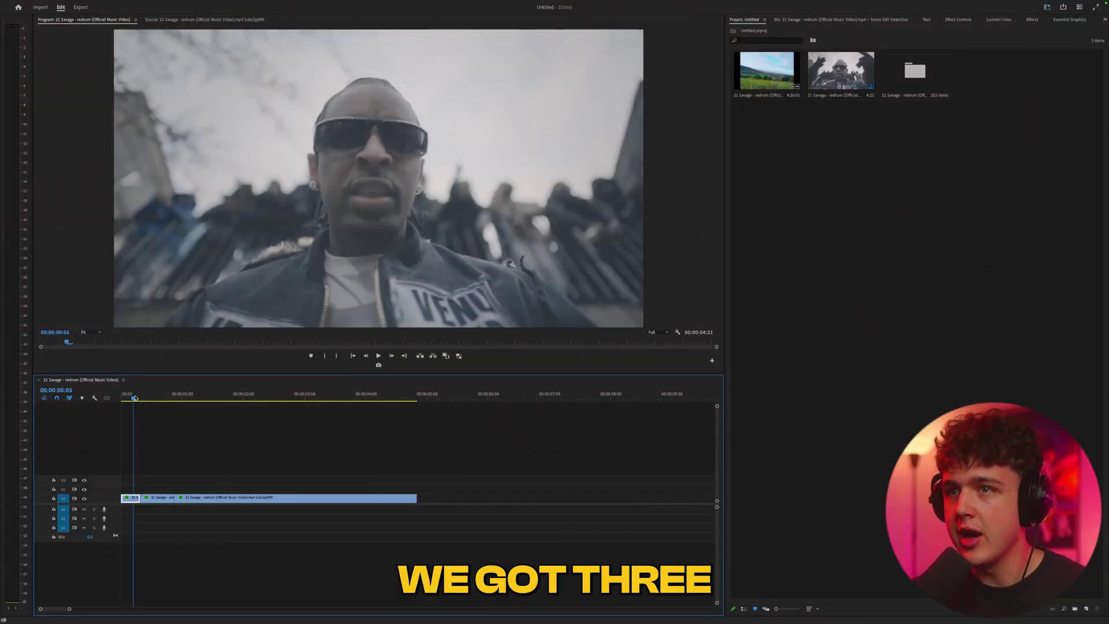
left_click_drag(134, 397, 206, 404)
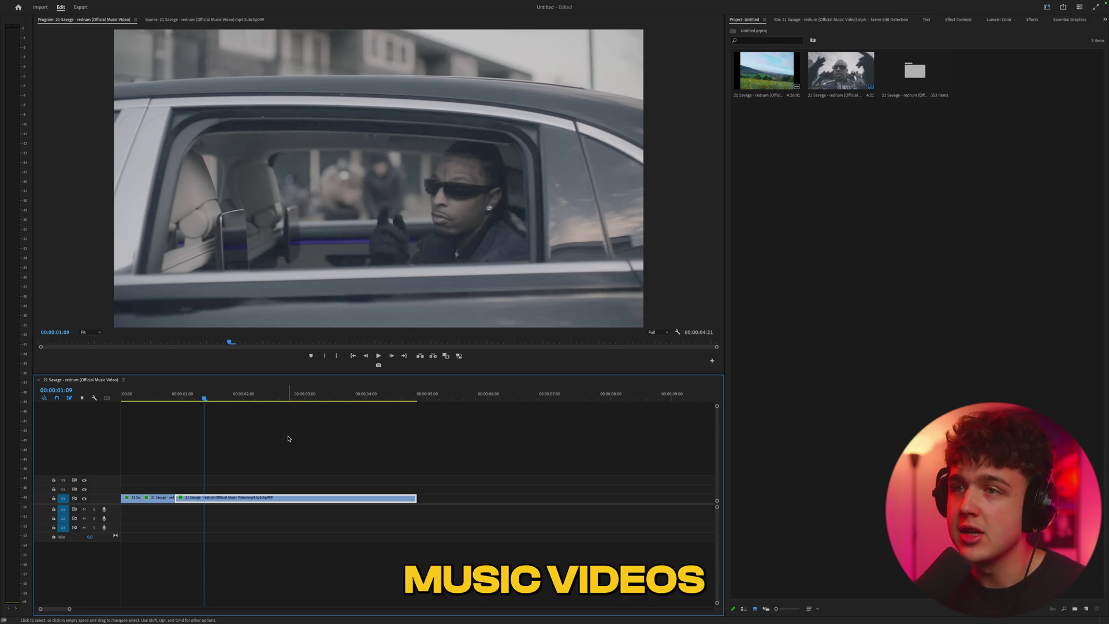
mouse_move(215, 395)
left_mouse_down()
mouse_move(272, 397)
mouse_move(229, 397)
left_mouse_up()
left_click(998, 19)
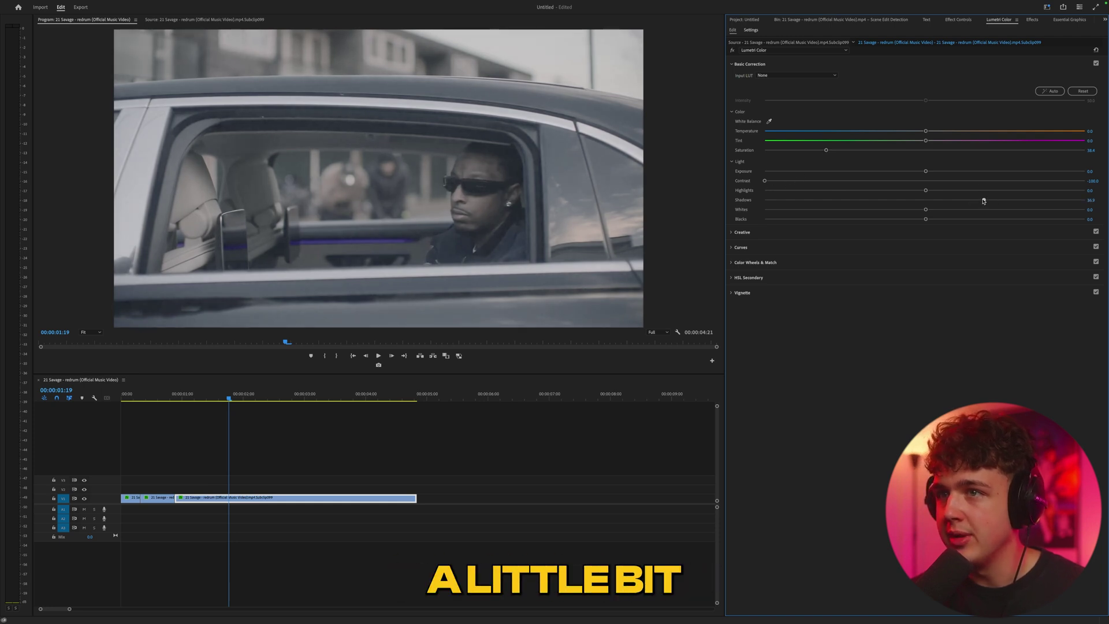
left_click_drag(242, 398, 128, 398)
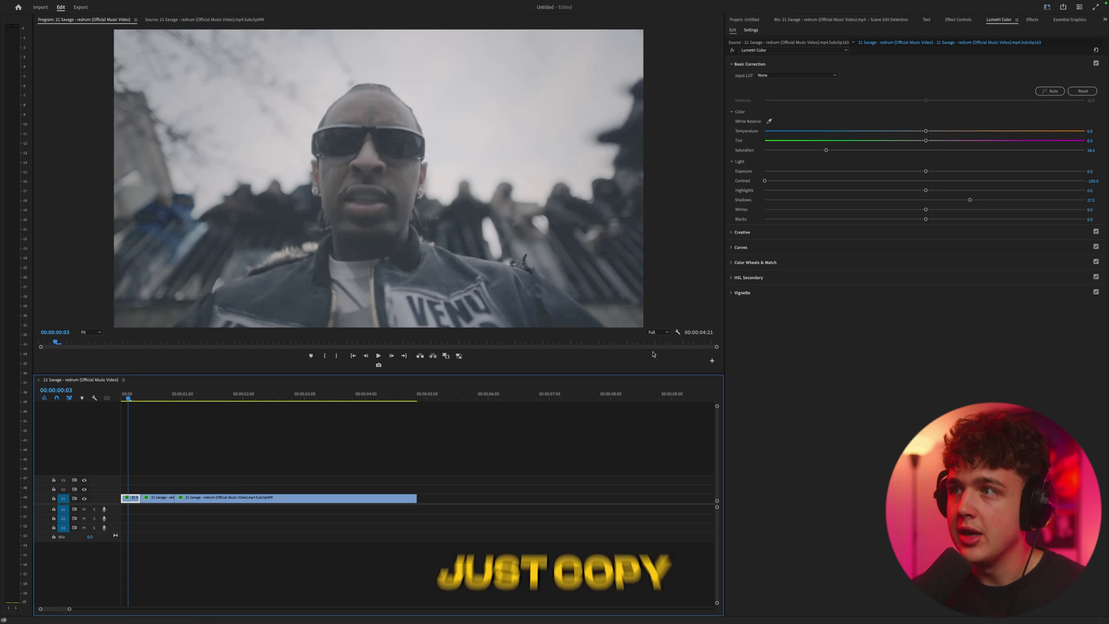
left_click(436, 439)
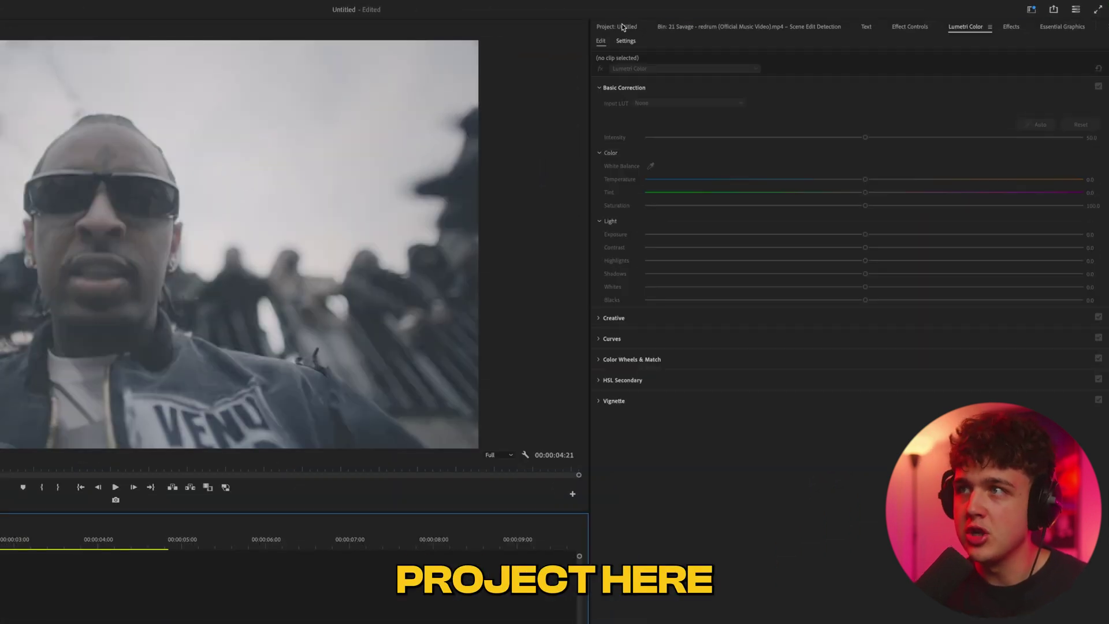
- Create a new adjustment layer in the project, accepting the default settings
left_click(746, 20)
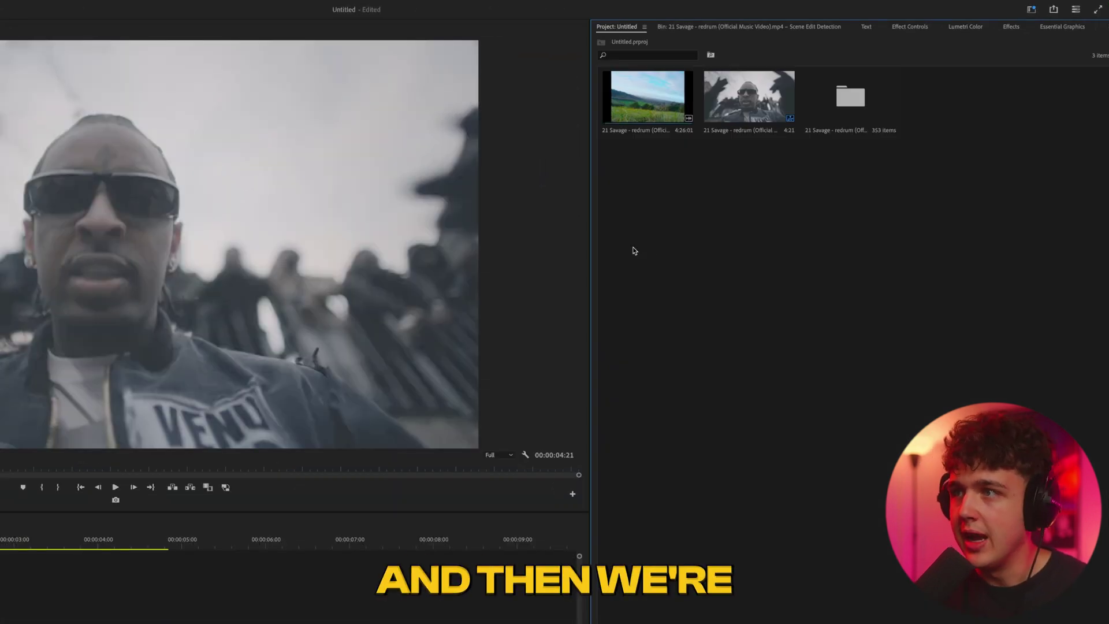
right_click(341, 104)
mouse_move(370, 187)
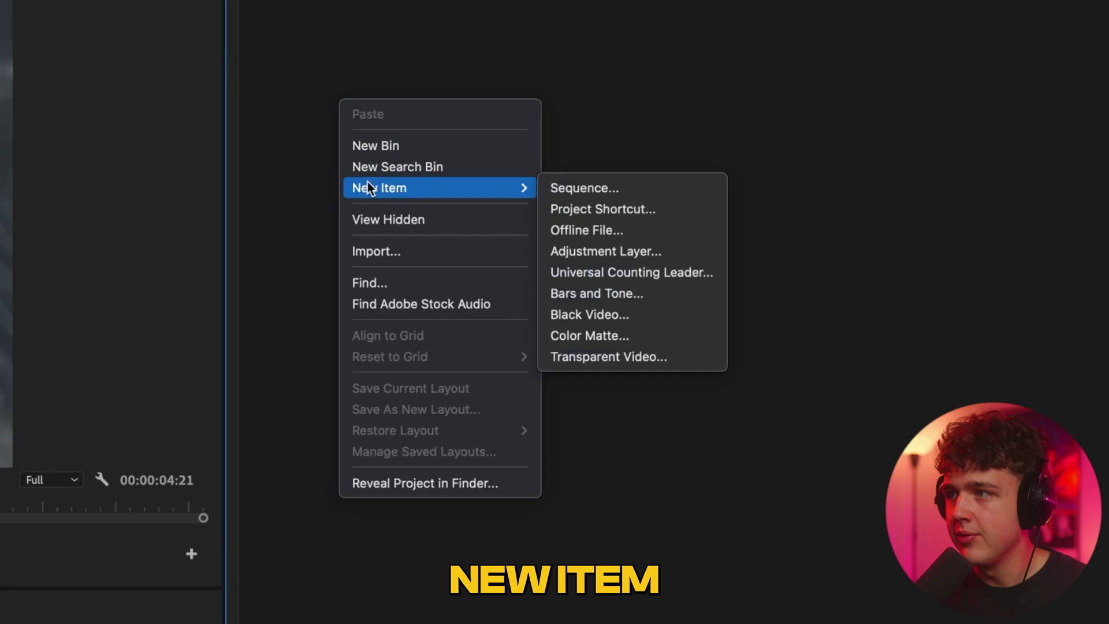
left_click(598, 251)
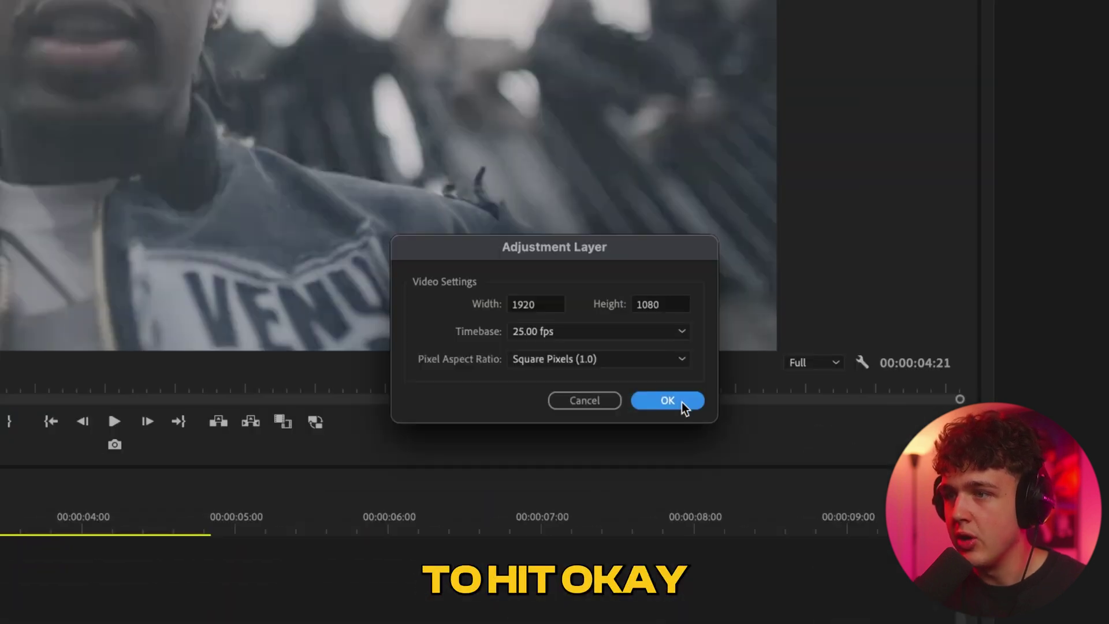
left_click(681, 403)
- Place the adjustment layer on the track above the footage and split it at the clip boundaries
left_click_drag(988, 75, 744, 397)
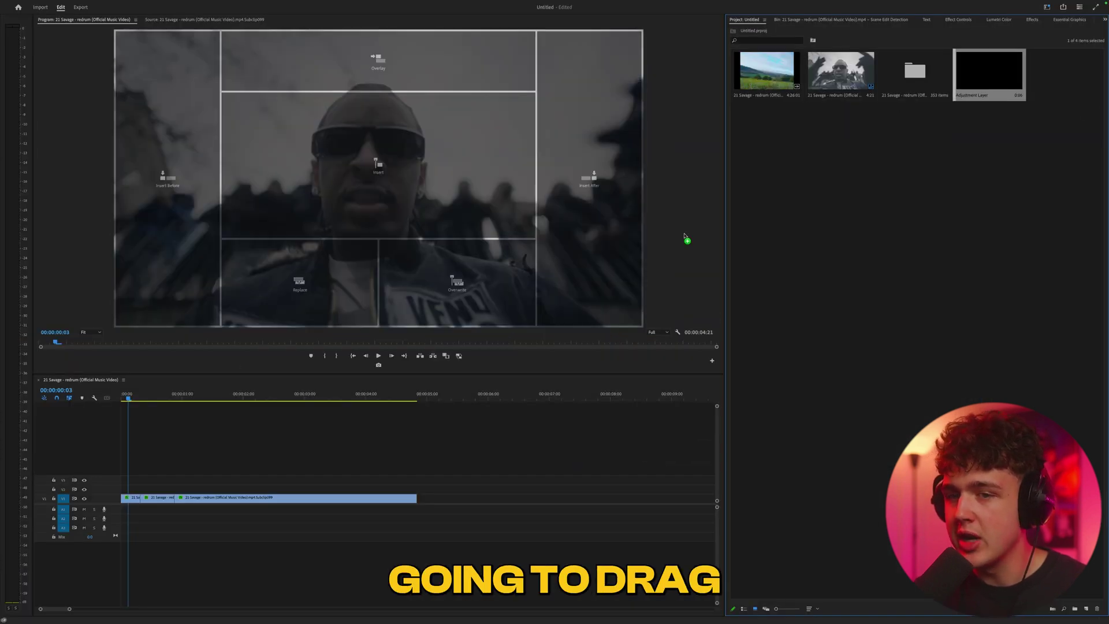
key("c")
left_click(211, 423)
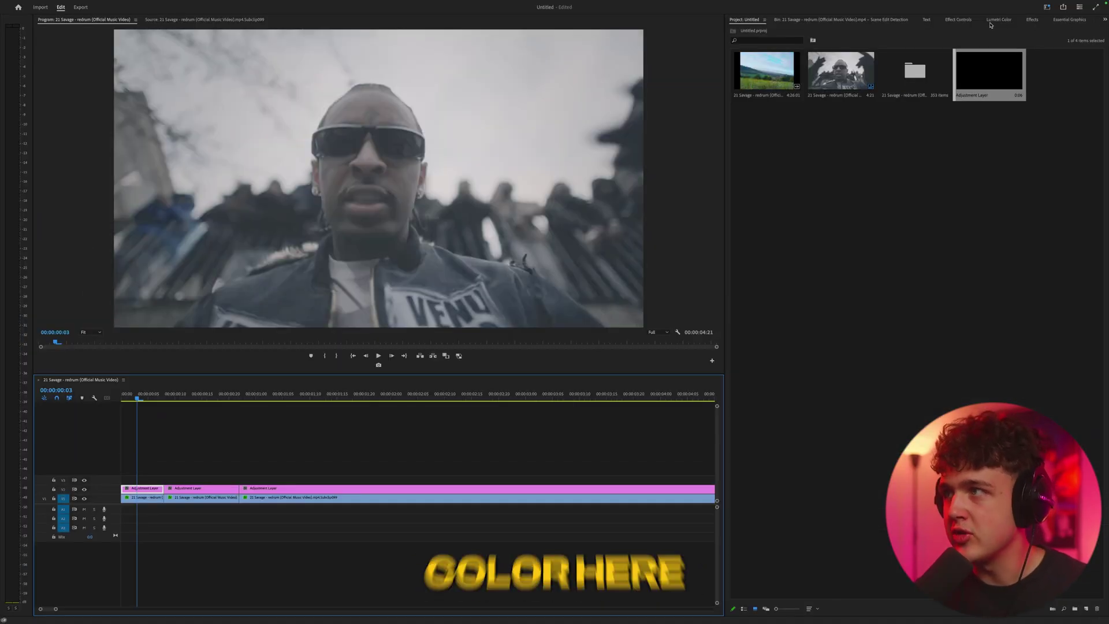
- Display the Lumetri Color controls for the adjustment layer above the first clip
left_click(990, 23)
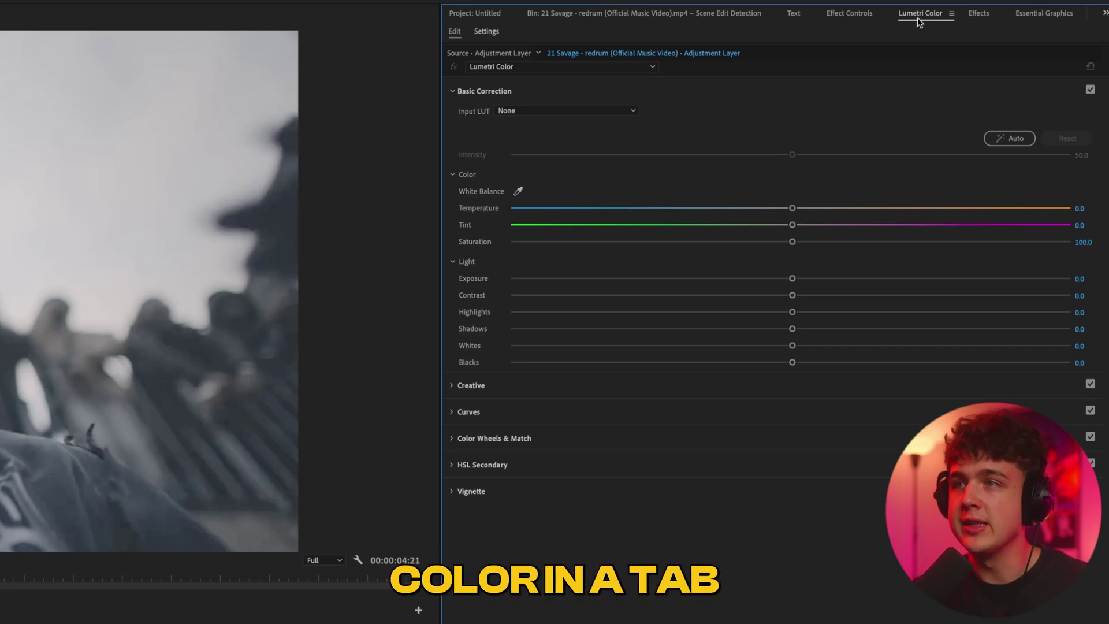
left_click(977, 14)
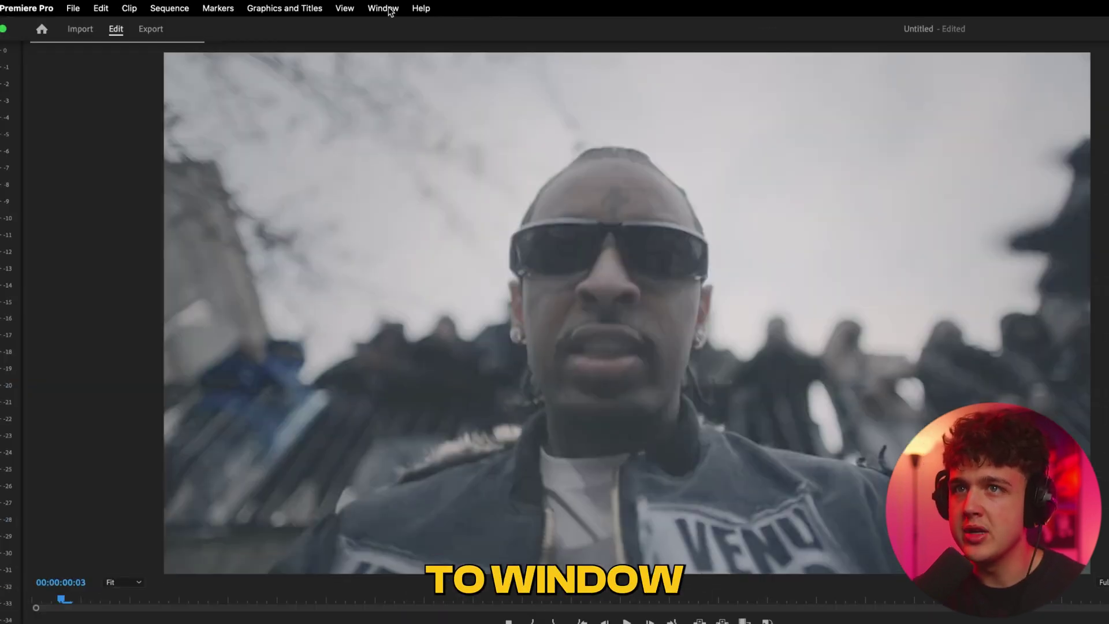
left_click(382, 8)
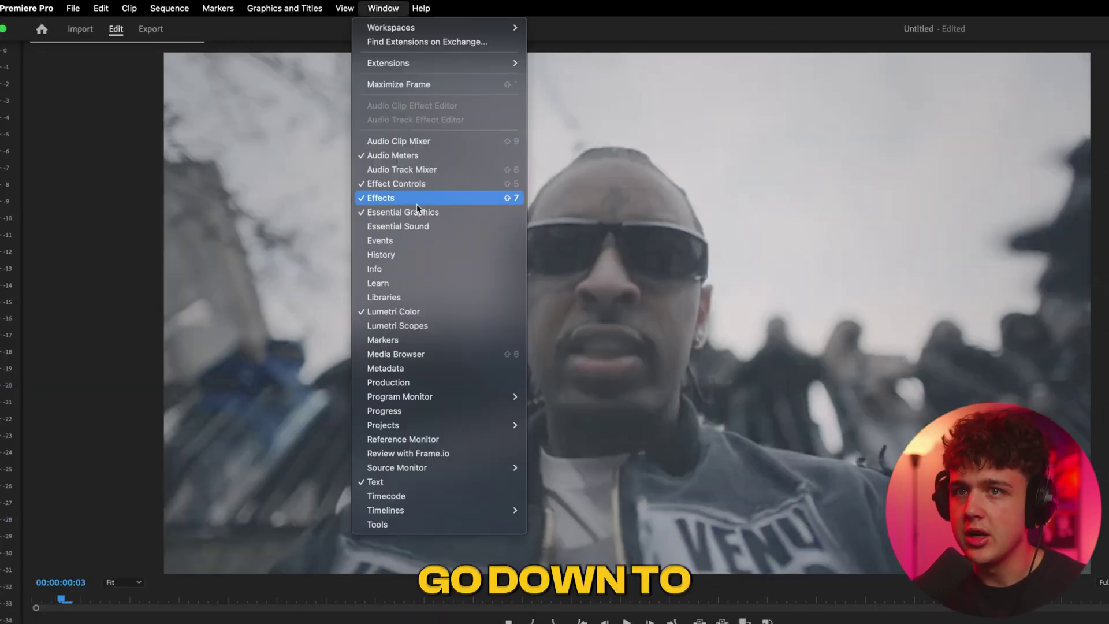
left_click(393, 312)
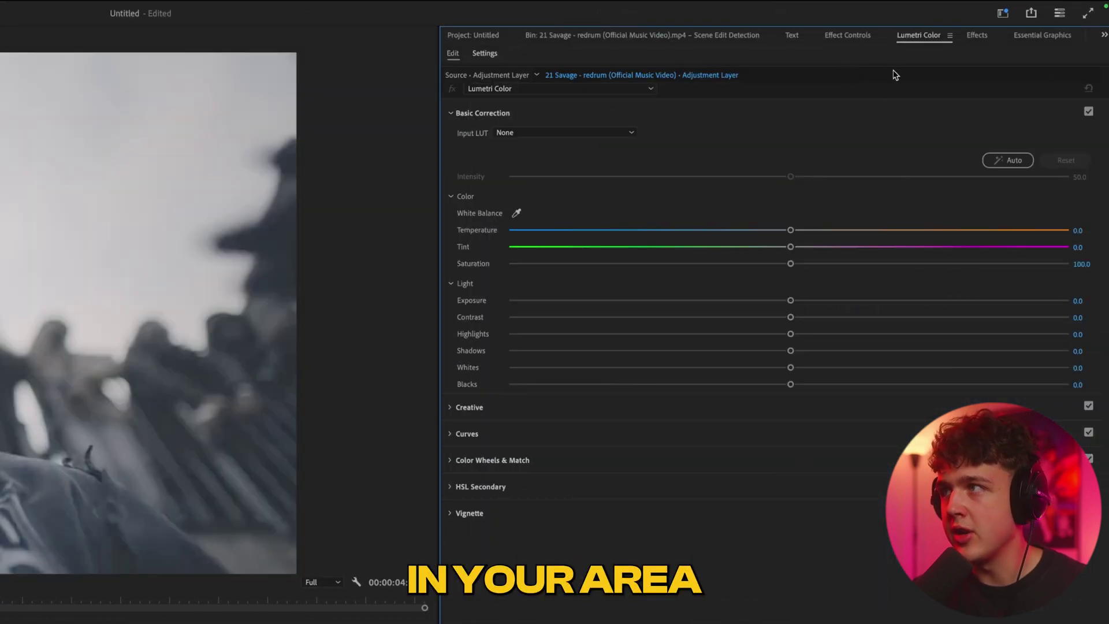
- Apply the LUT file 207.cube from the LUT pack folder as the Creative look on the first adjustment layer
left_click(485, 114)
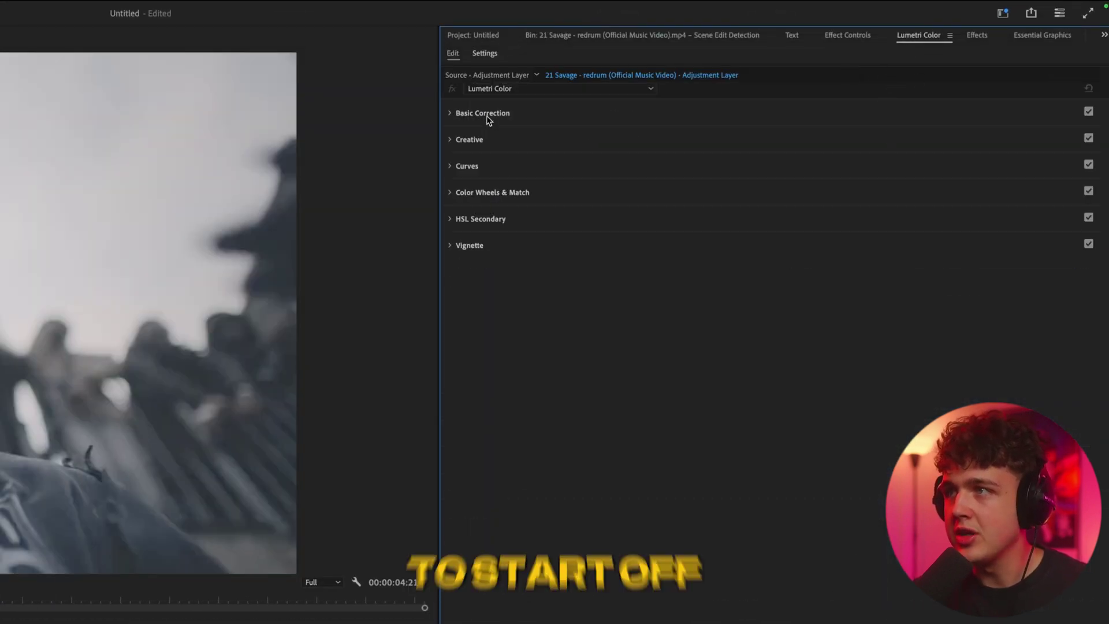
left_click(467, 142)
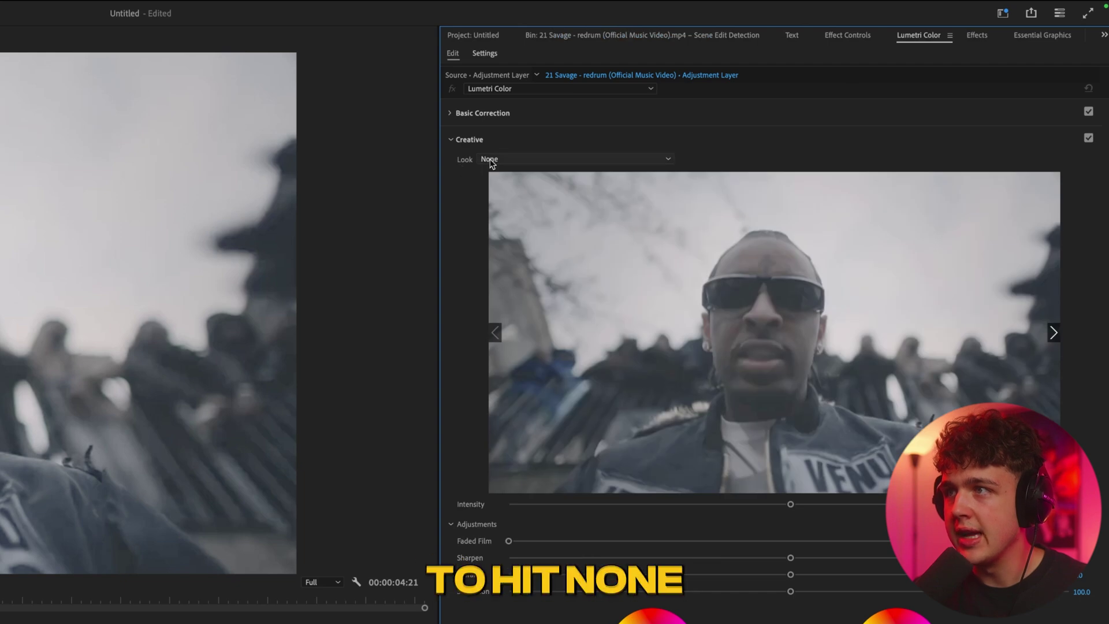
left_click(495, 161)
left_click(504, 200)
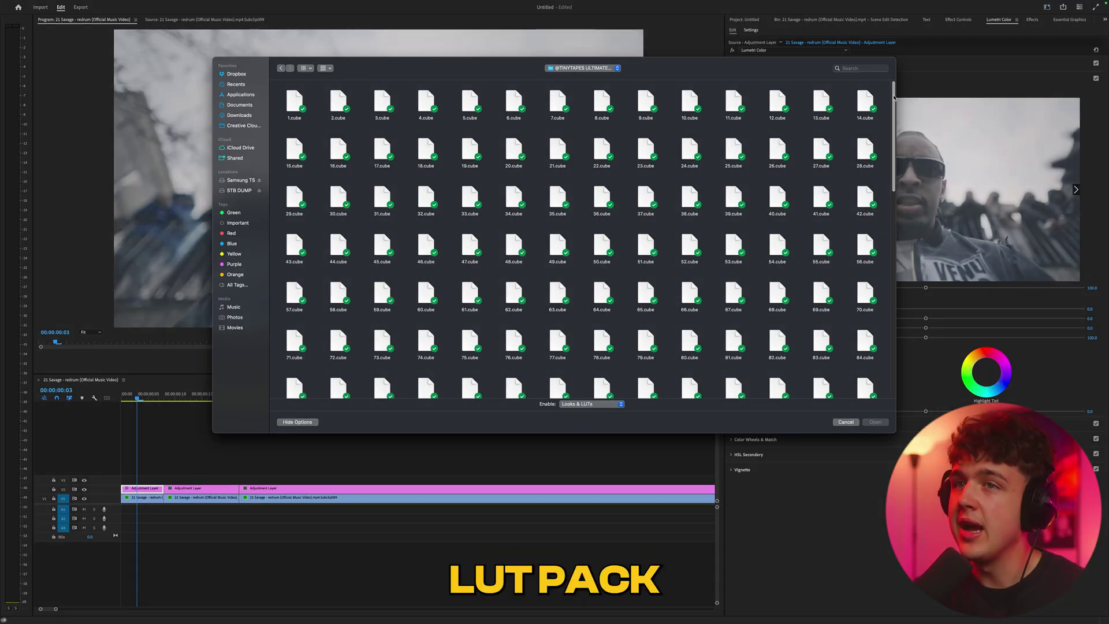
left_click_drag(894, 99, 872, 345)
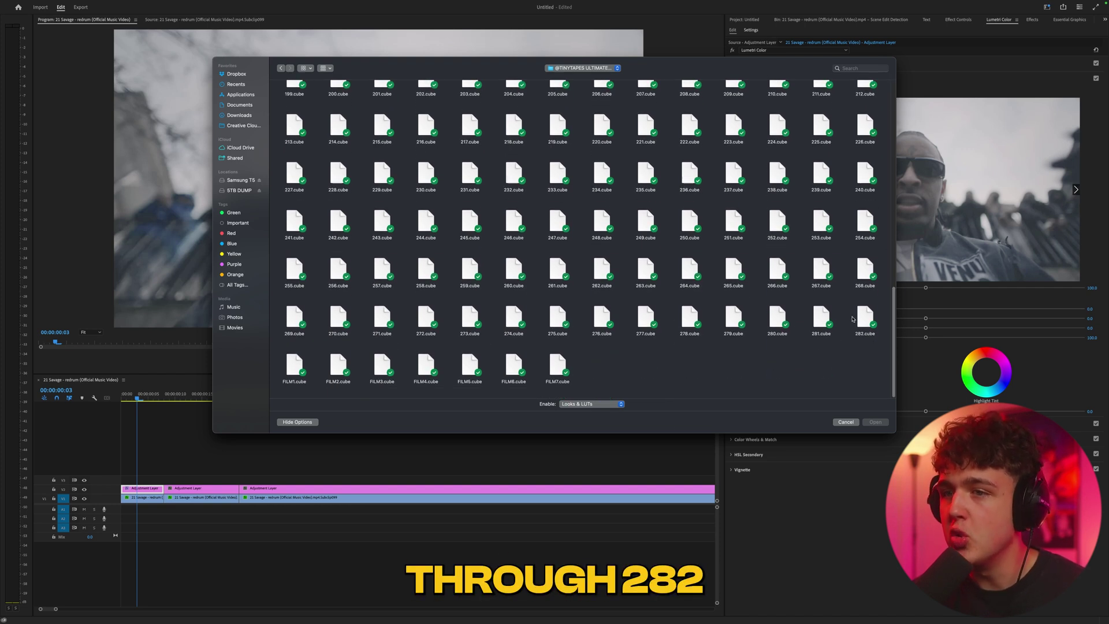
left_click_drag(649, 383, 292, 367)
left_click(668, 374)
scroll(664, 286, "up", 10)
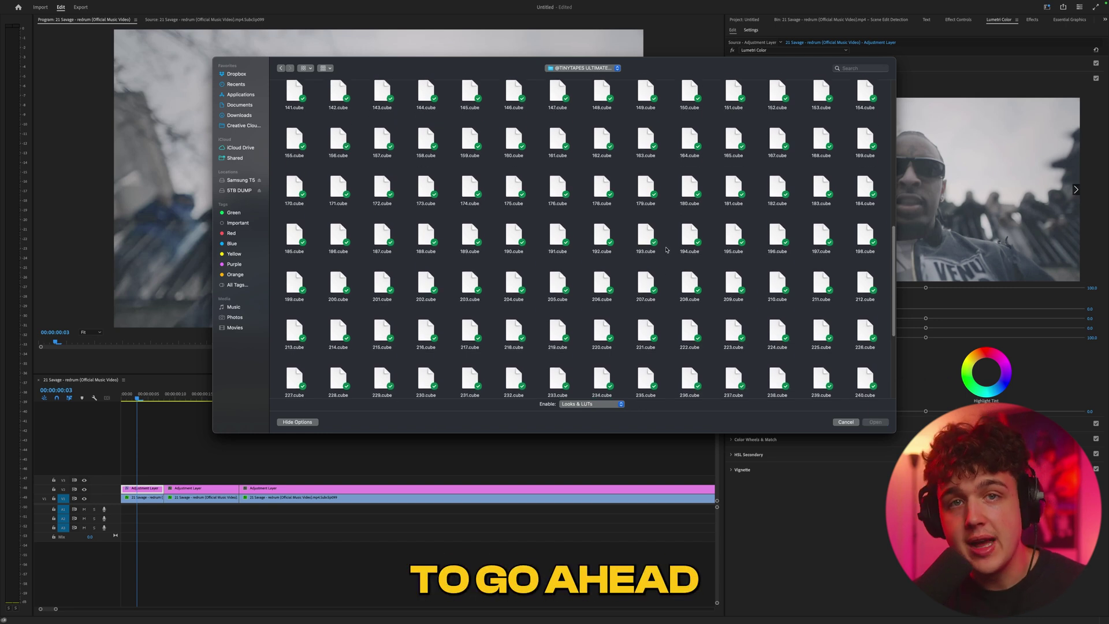
scroll(665, 250, "up", 5)
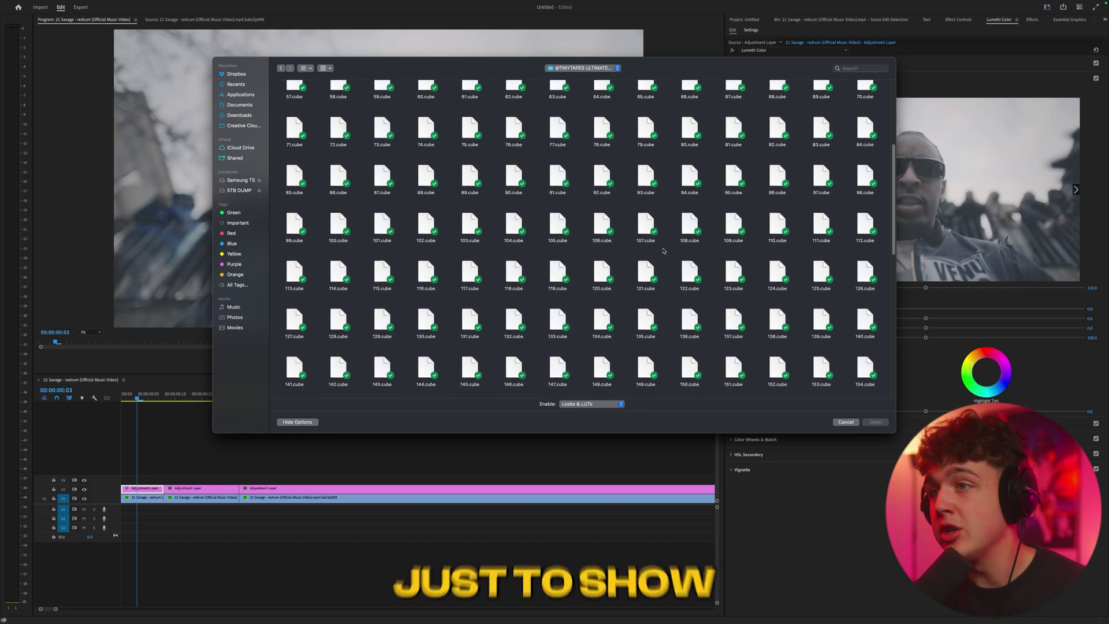
scroll(665, 255, "down", 8)
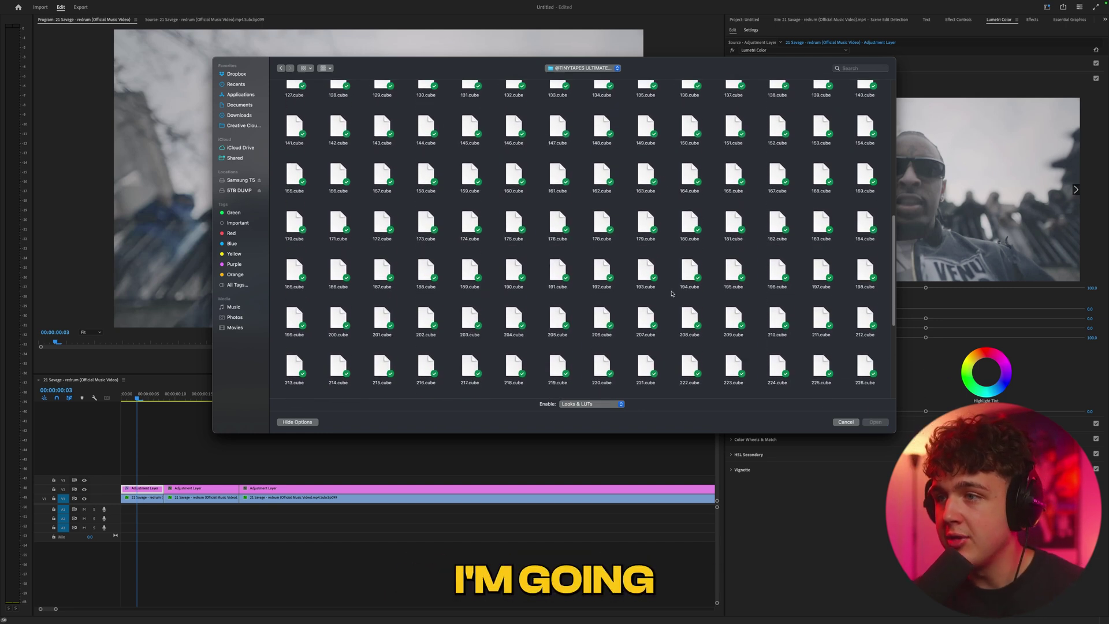
left_click(647, 317)
double_click(647, 311)
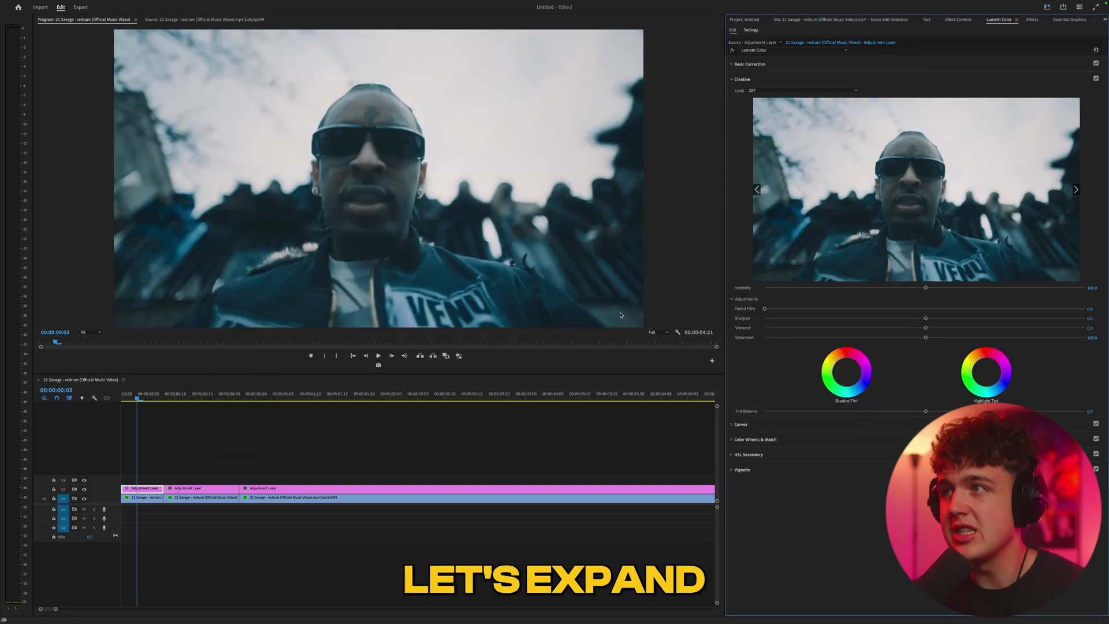
- Try adjusting the intensity of the applied Creative look
left_click(754, 65)
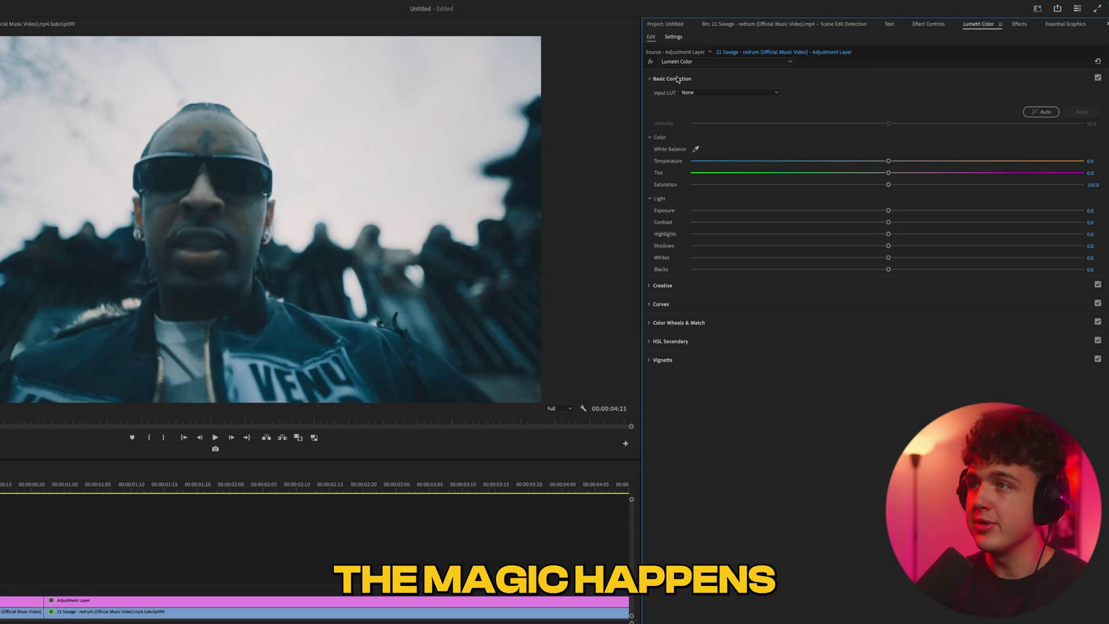
left_click(655, 288)
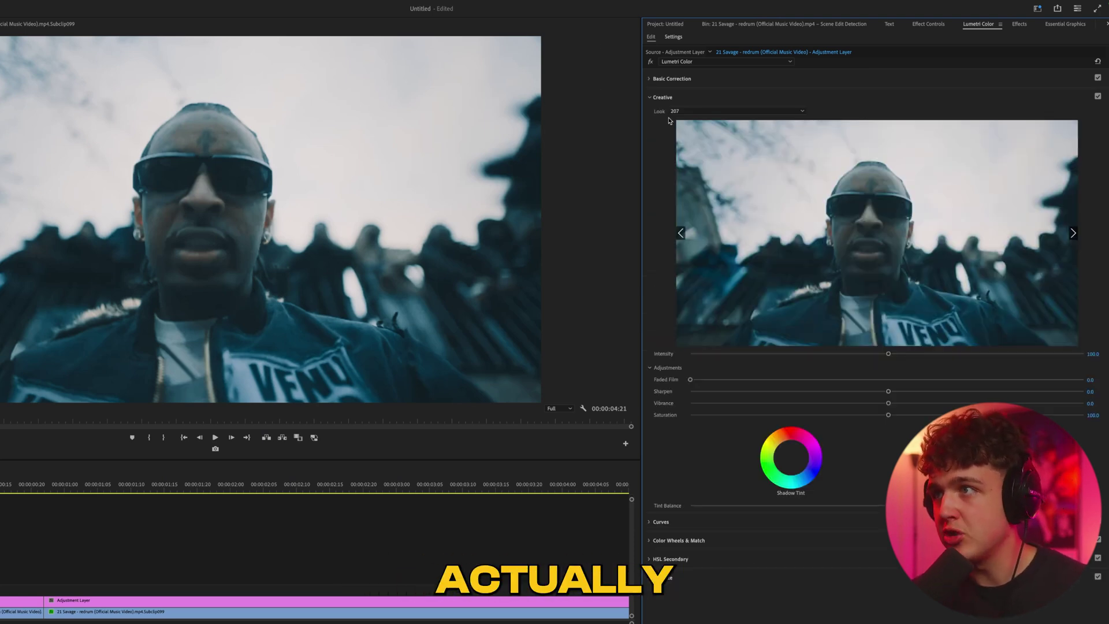
mouse_move(889, 354)
left_mouse_down()
mouse_move(973, 354)
mouse_move(774, 354)
mouse_move(888, 354)
left_mouse_up()
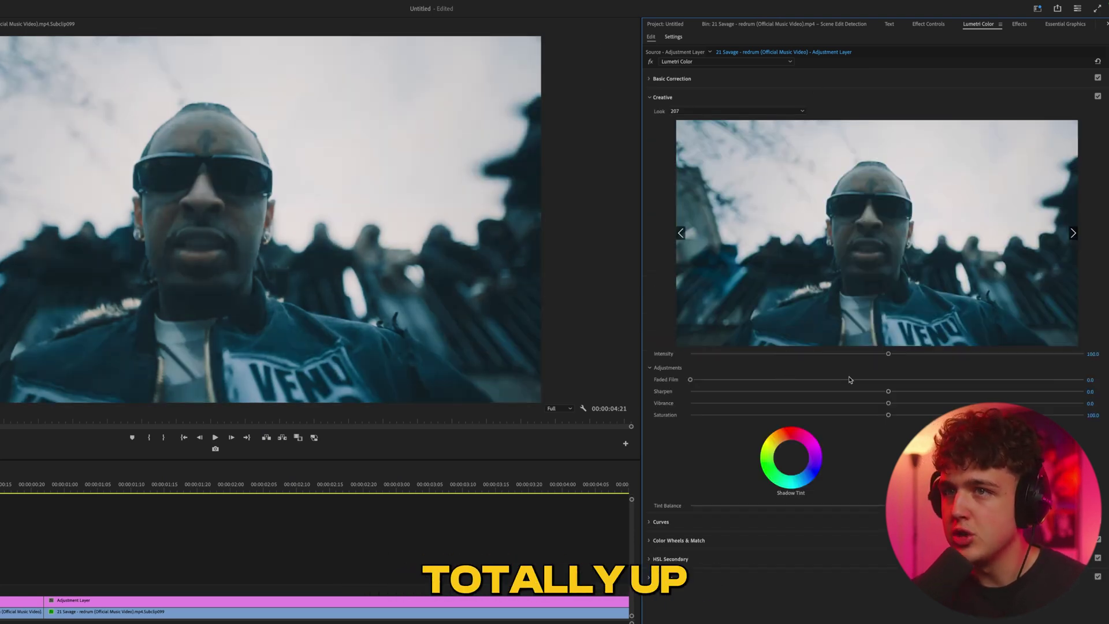
- Set Basic Correction temperature to 13.2, tint -20.8, exposure 0.6, contrast -14.8, highlights -9.8, whites about 3 and blacks about -25
left_click(671, 79)
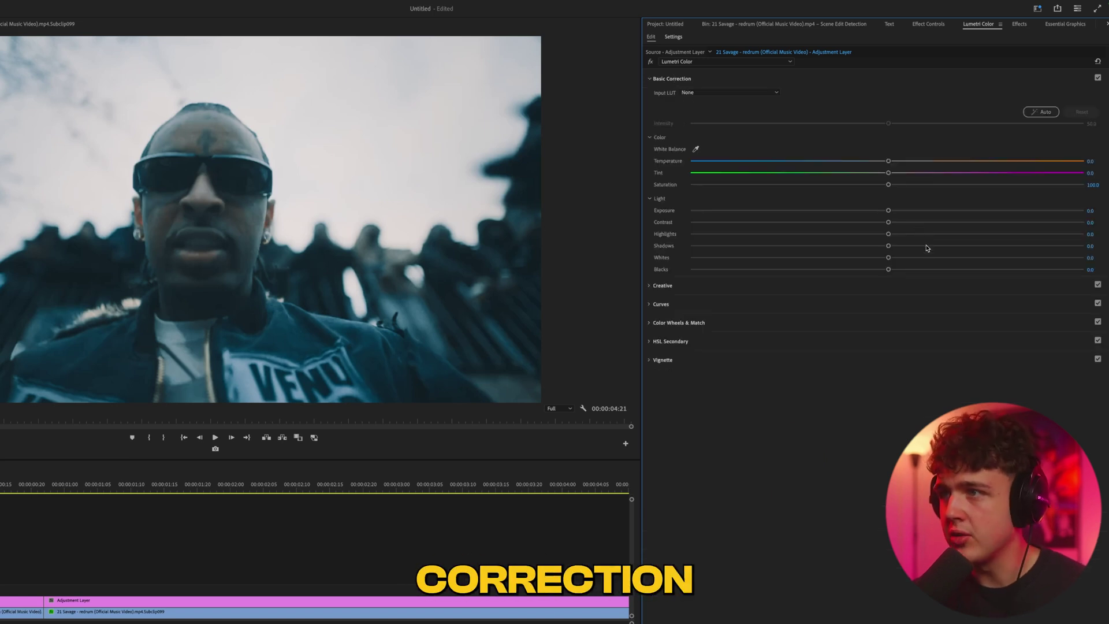
left_click_drag(891, 210, 857, 223)
left_click(888, 234)
left_click_drag(888, 172, 887, 181)
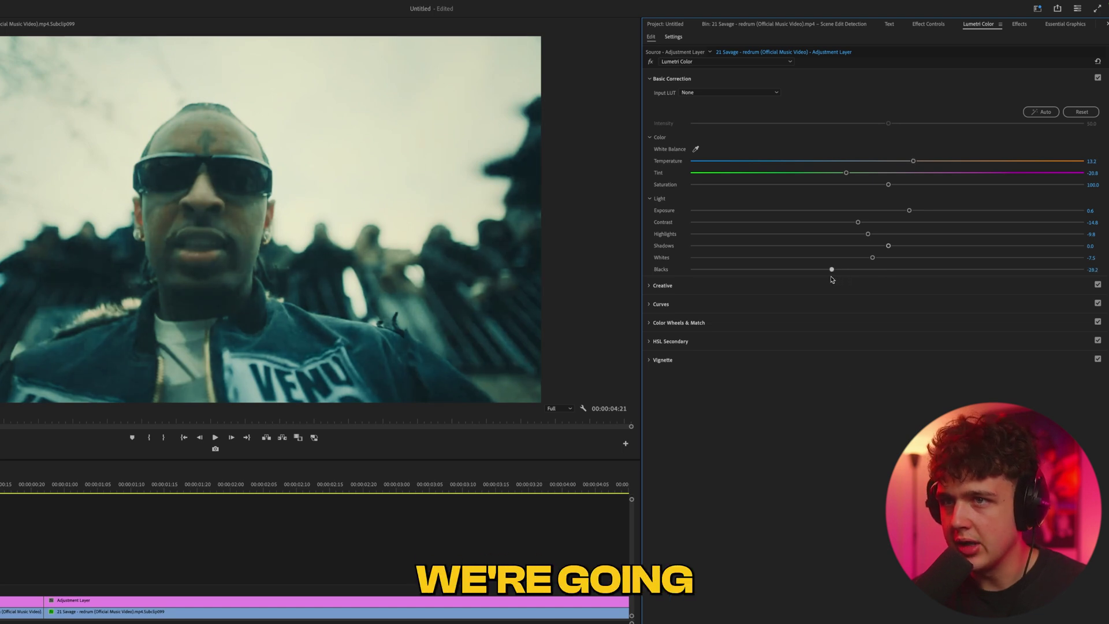
left_click_drag(851, 277, 838, 277)
left_click_drag(872, 257, 890, 258)
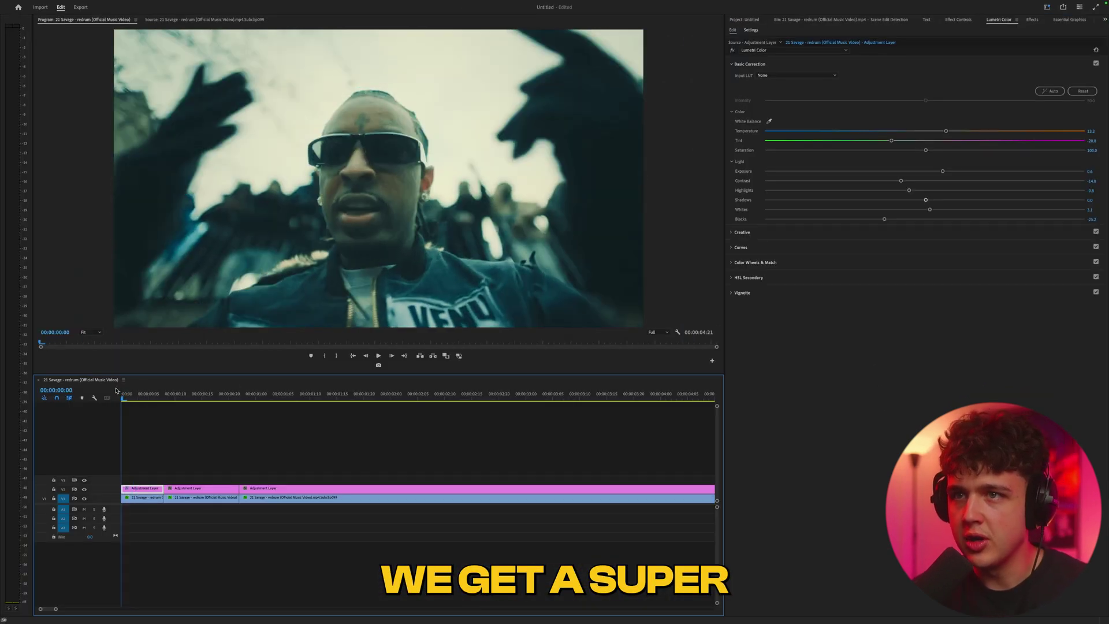
- Return to the start of the sequence and toggle the first adjustment layer off and on to compare the grade
left_click_drag(137, 393, 122, 392)
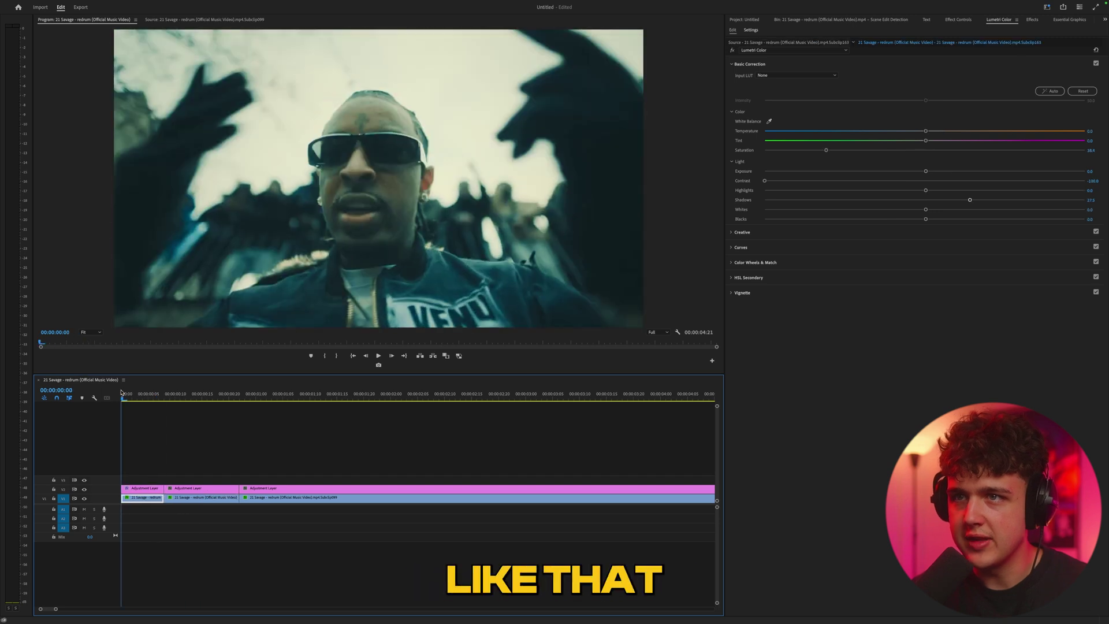
left_click(148, 489)
key("shift+super+e")
key("shift+super+e")
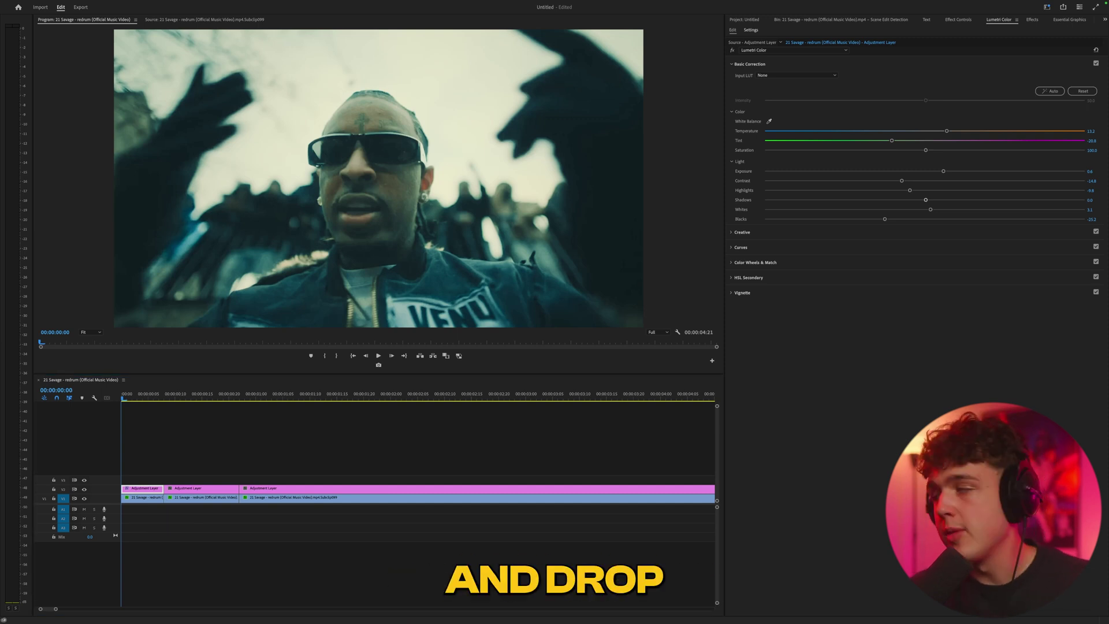
- Add the 500T Extra Grain.mov clip above the adjustment layers with its scale at 50 and blend mode at Overlay
left_click_drag(640, 396, 93, 471)
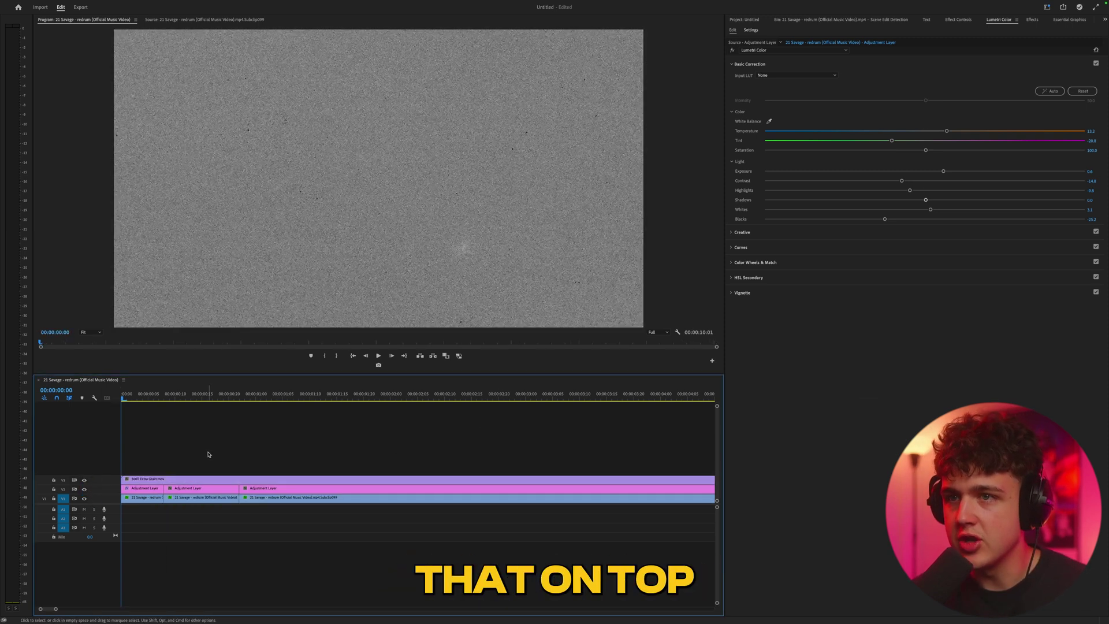
left_click(163, 481)
left_click(957, 22)
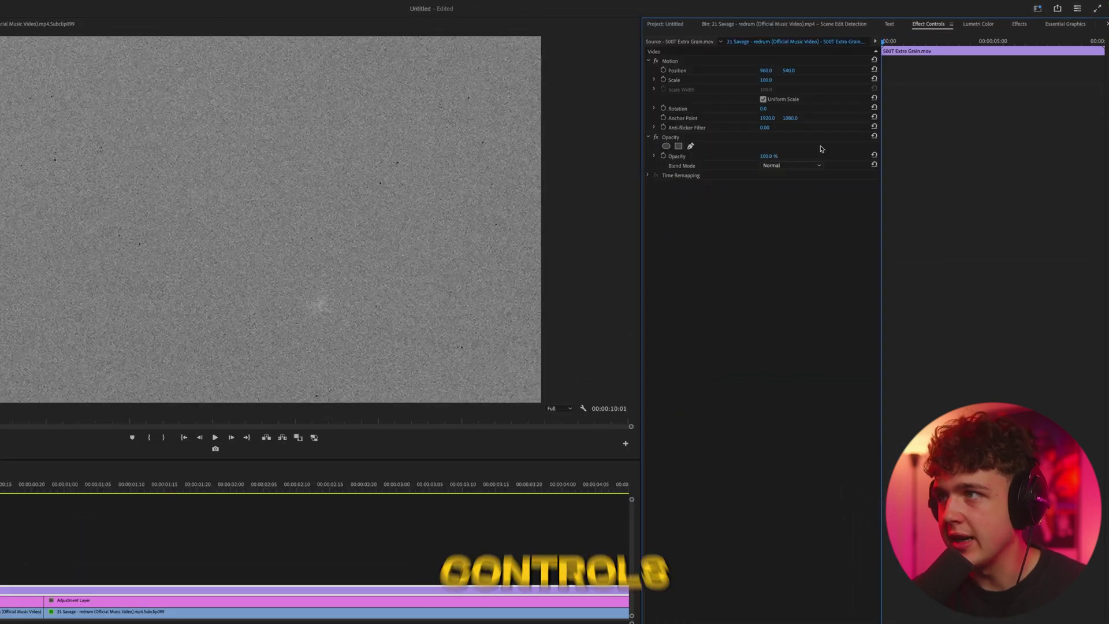
left_click_drag(765, 80, 737, 80)
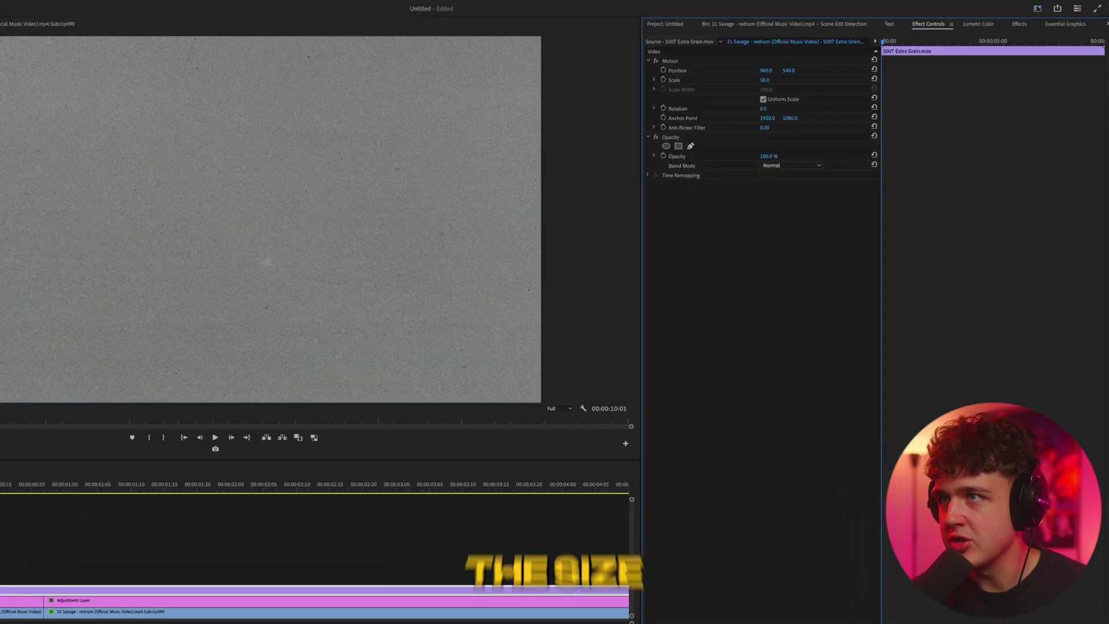
left_click(805, 166)
left_click(791, 300)
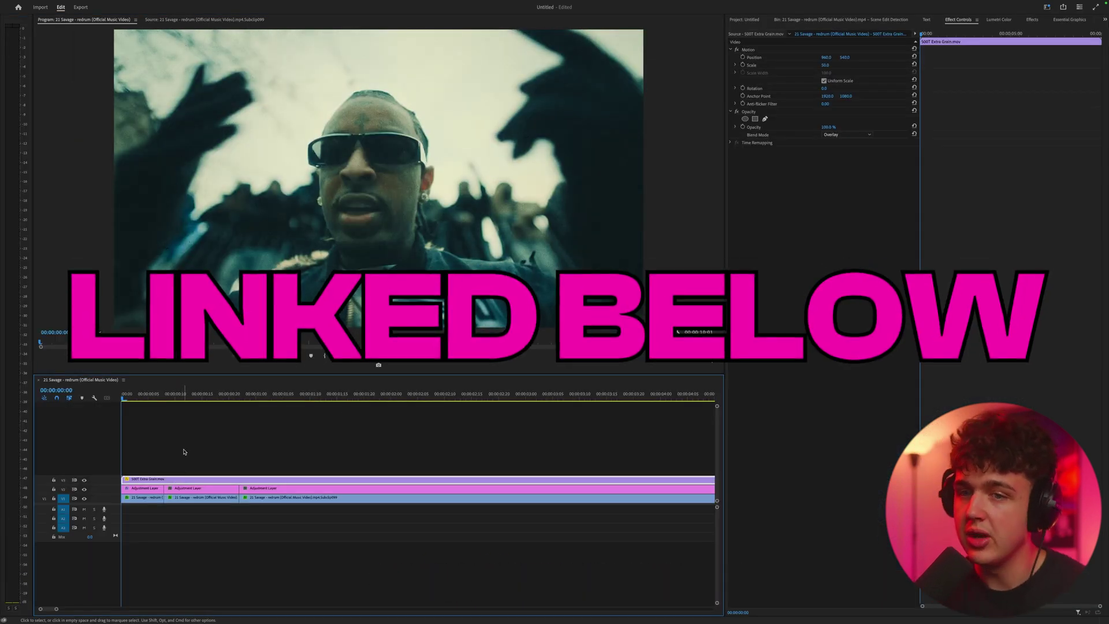
- Cut the grain overlay at the end of the first clip and delete the remaining portion
key("c")
left_click(164, 479)
key("v")
left_click(180, 479)
key("Delete")
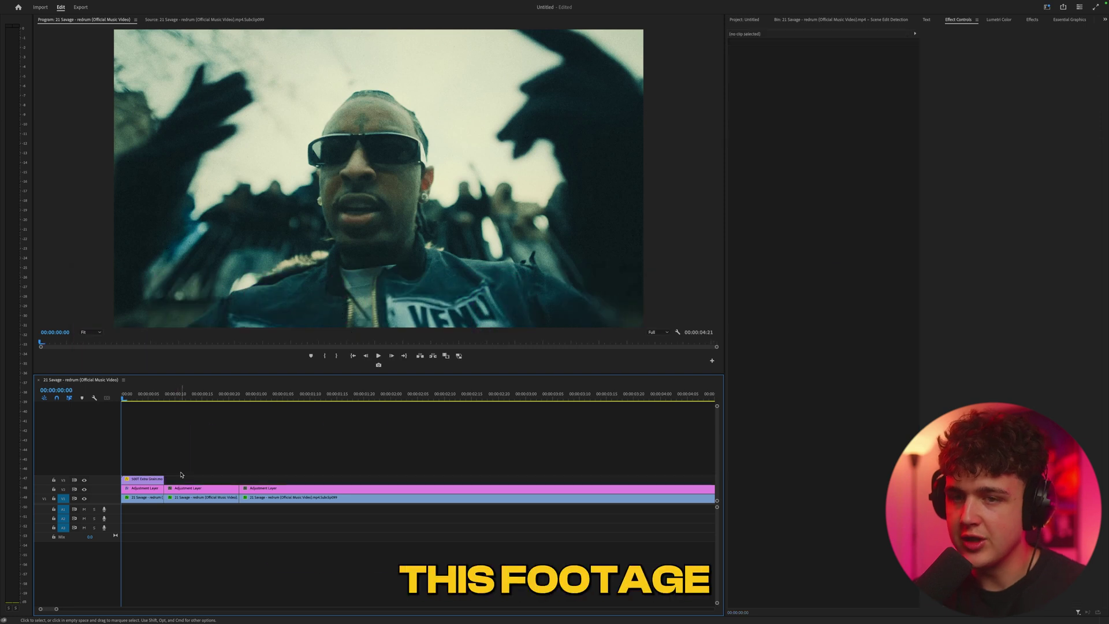
- Apply the 232.cube LUT as the Creative look on the second clip's adjustment layer and raise its intensity to about 150
mouse_move(175, 397)
left_mouse_down()
mouse_move(208, 396)
mouse_move(187, 407)
left_mouse_up()
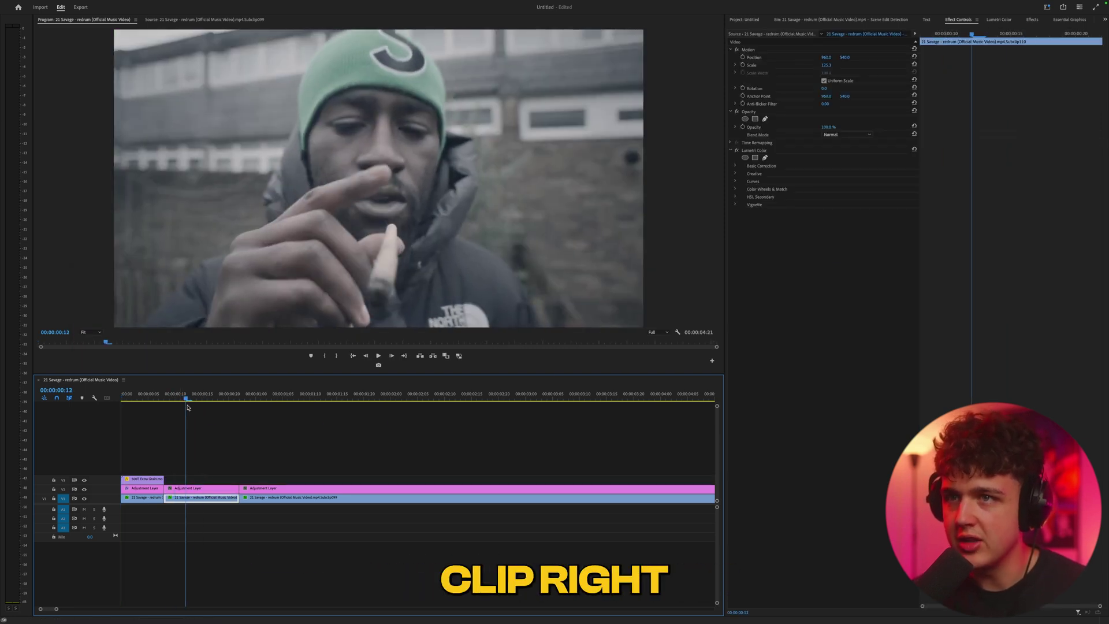
left_click(203, 489)
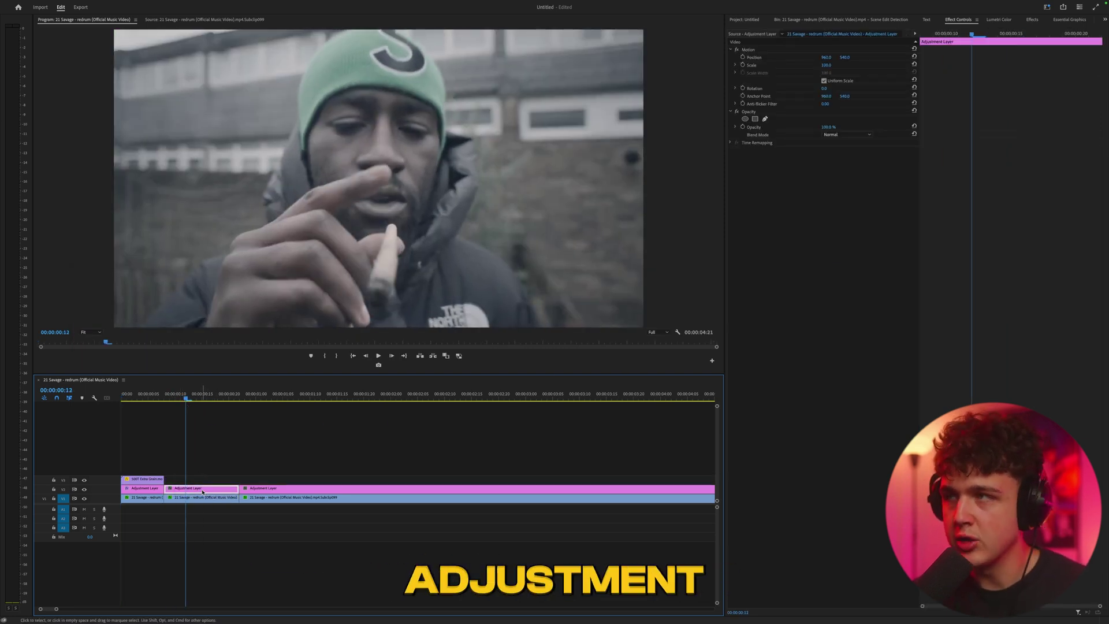
left_click(998, 19)
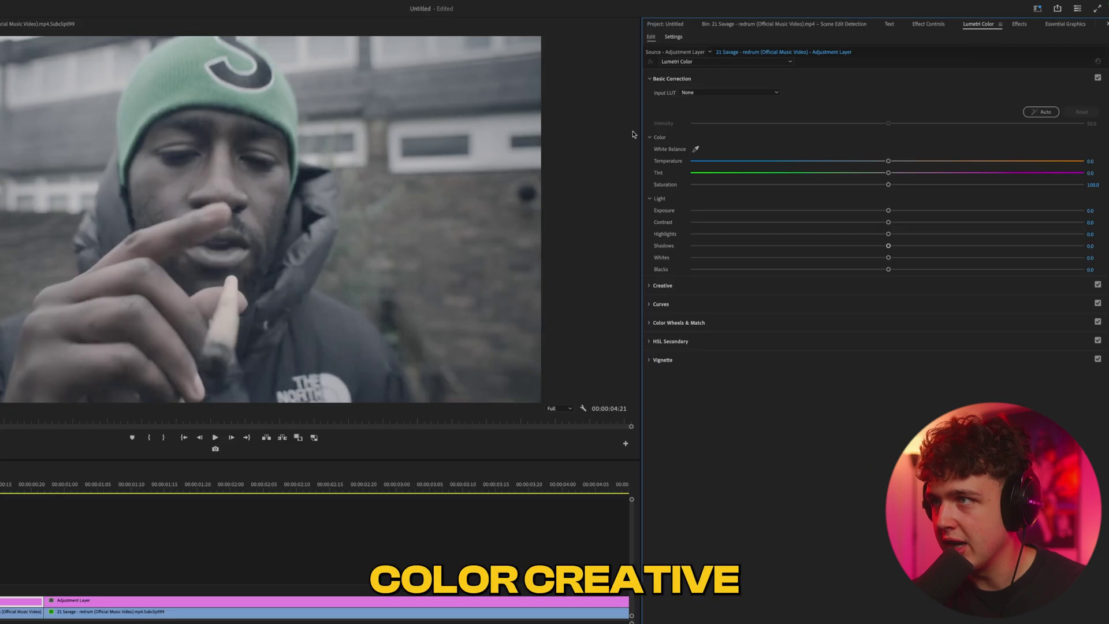
left_click(745, 77)
left_click(679, 111)
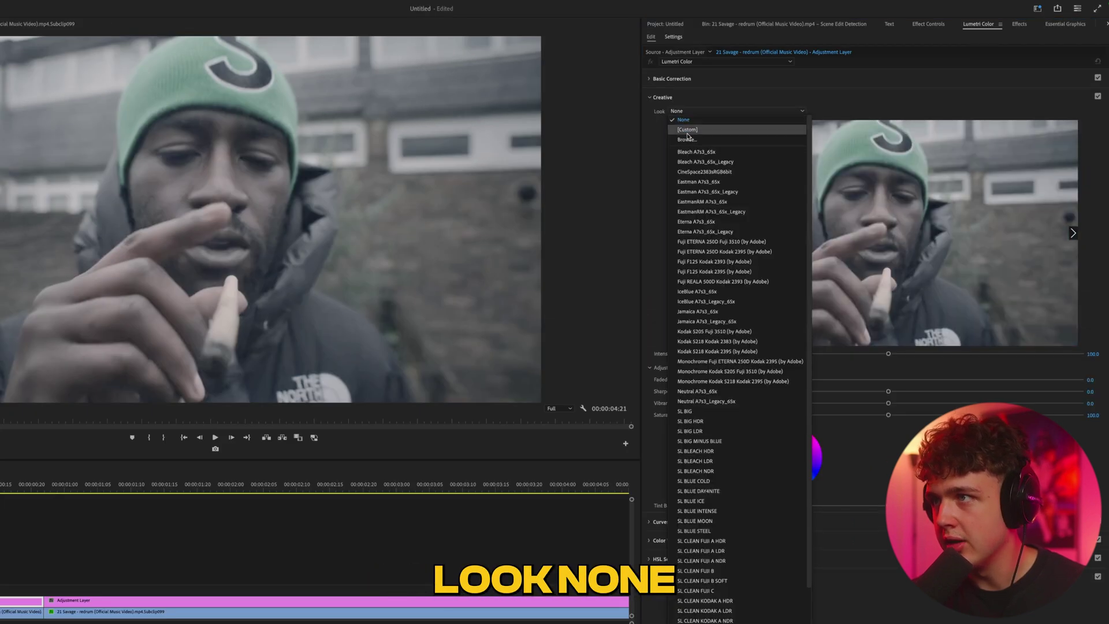
left_click(687, 130)
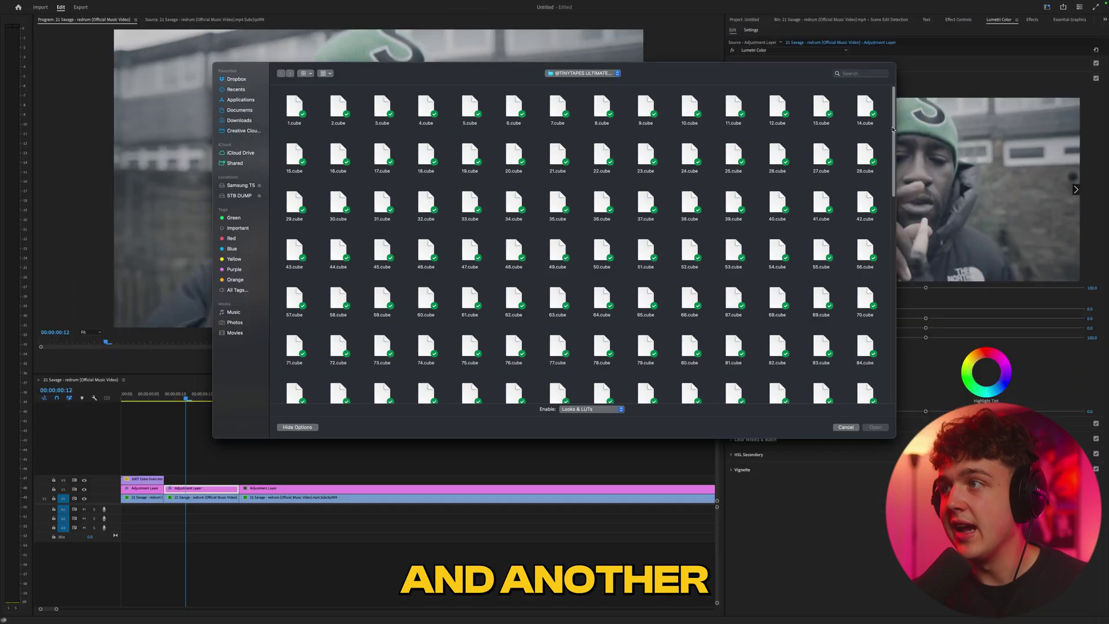
scroll(646, 338, "down", 15)
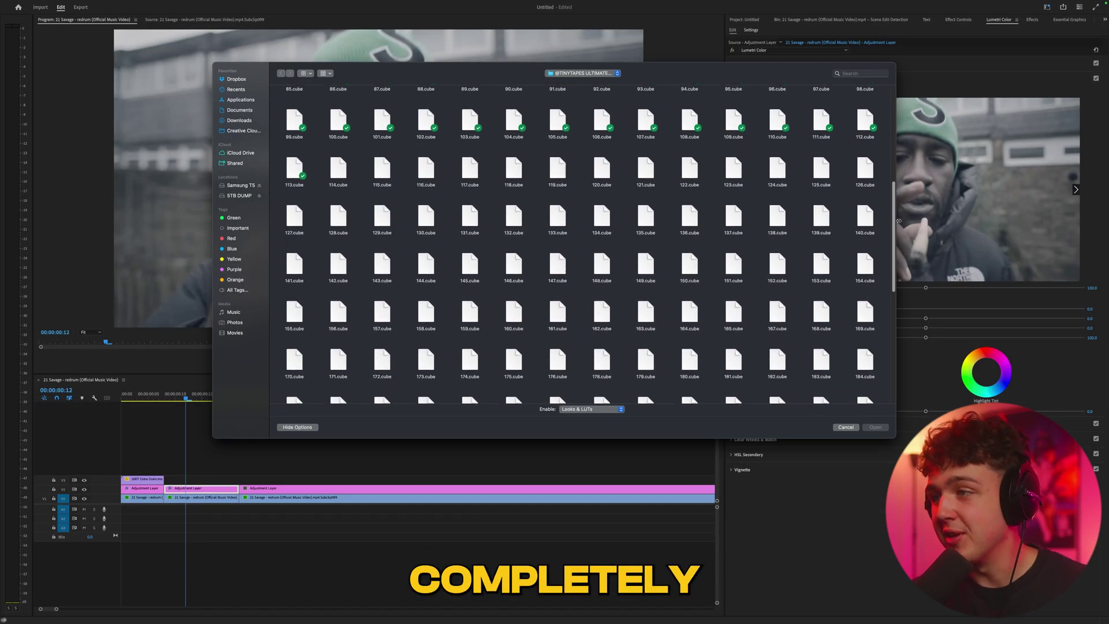
double_click(522, 325)
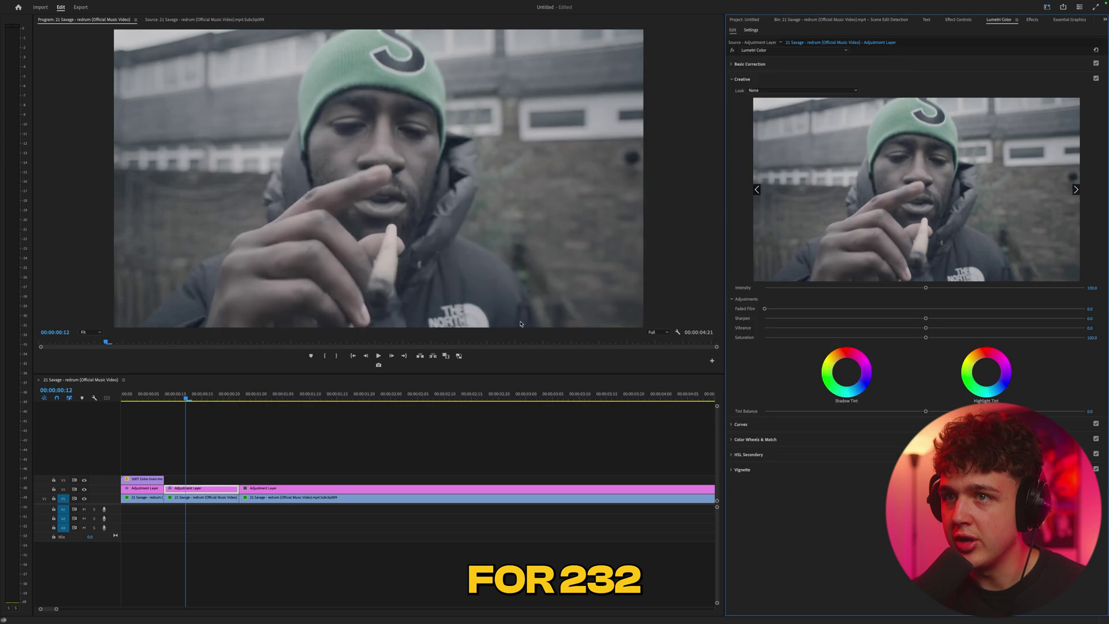
mouse_move(174, 393)
left_mouse_down()
mouse_move(202, 392)
mouse_move(191, 392)
left_mouse_up()
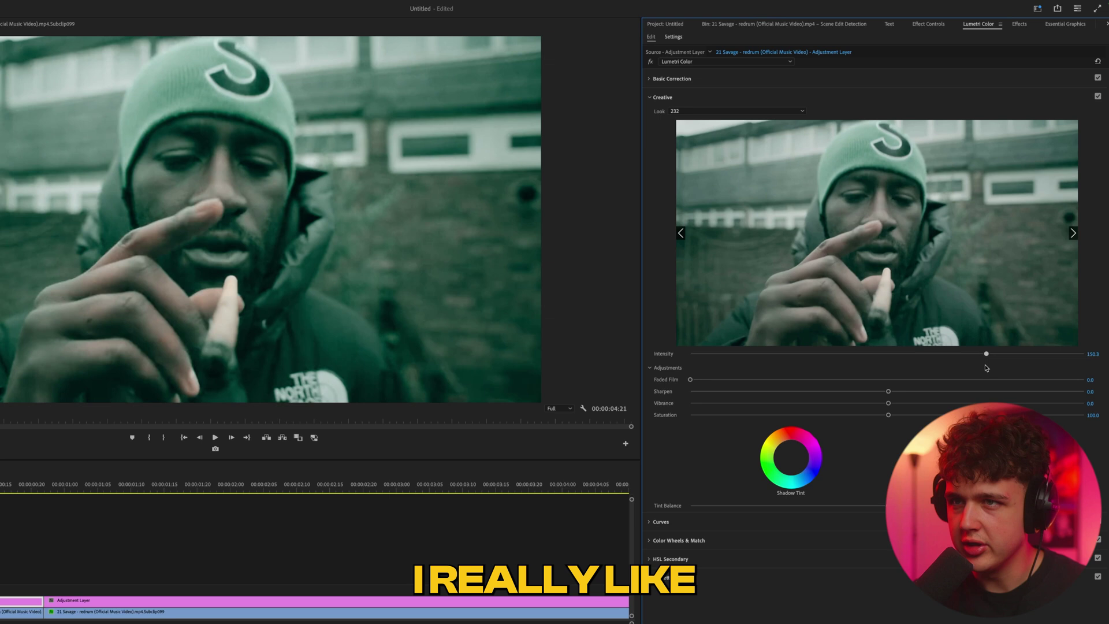
- Set Basic Correction temperature to 10.5, exposure 0.2, contrast 32.1, shadows -20.4, whites -13.2 and blacks about 5
left_click(670, 79)
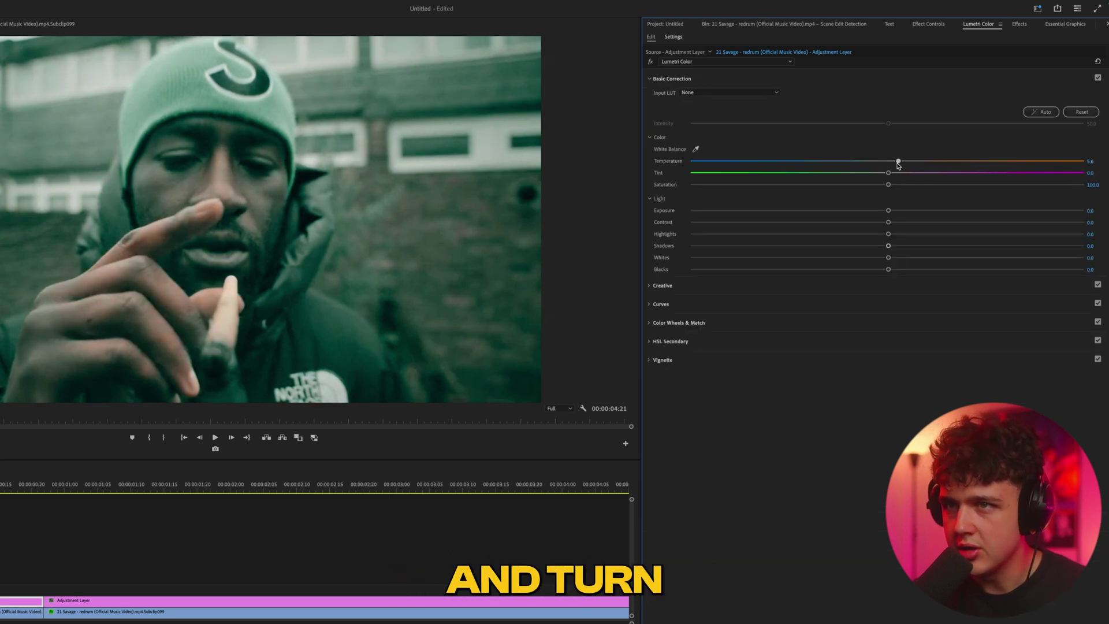
left_click_drag(898, 164, 907, 165)
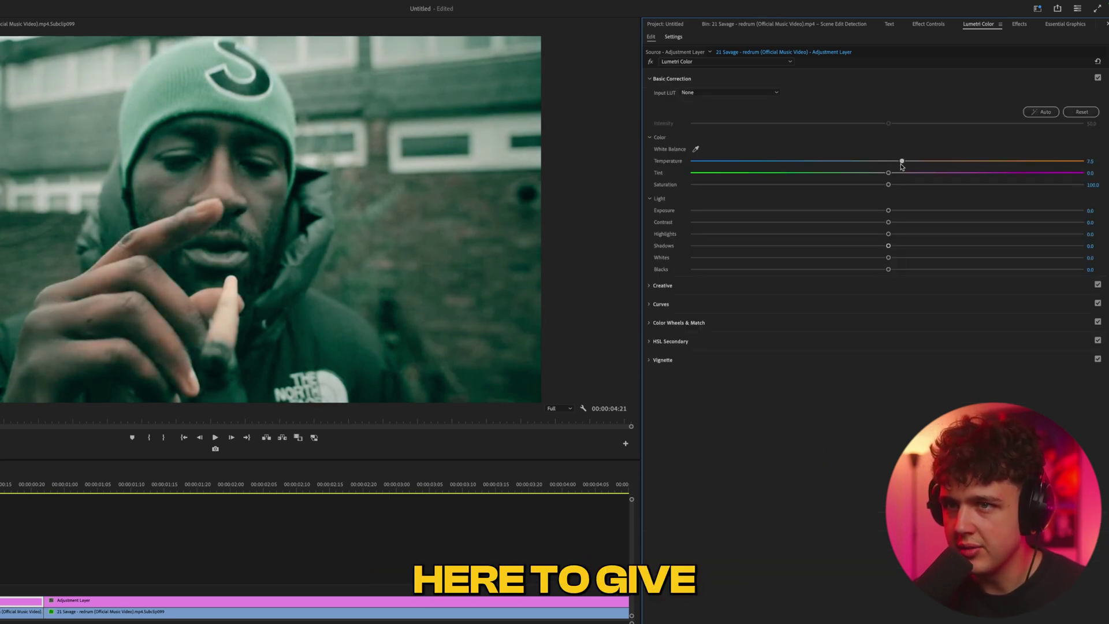
left_click_drag(888, 210, 962, 222)
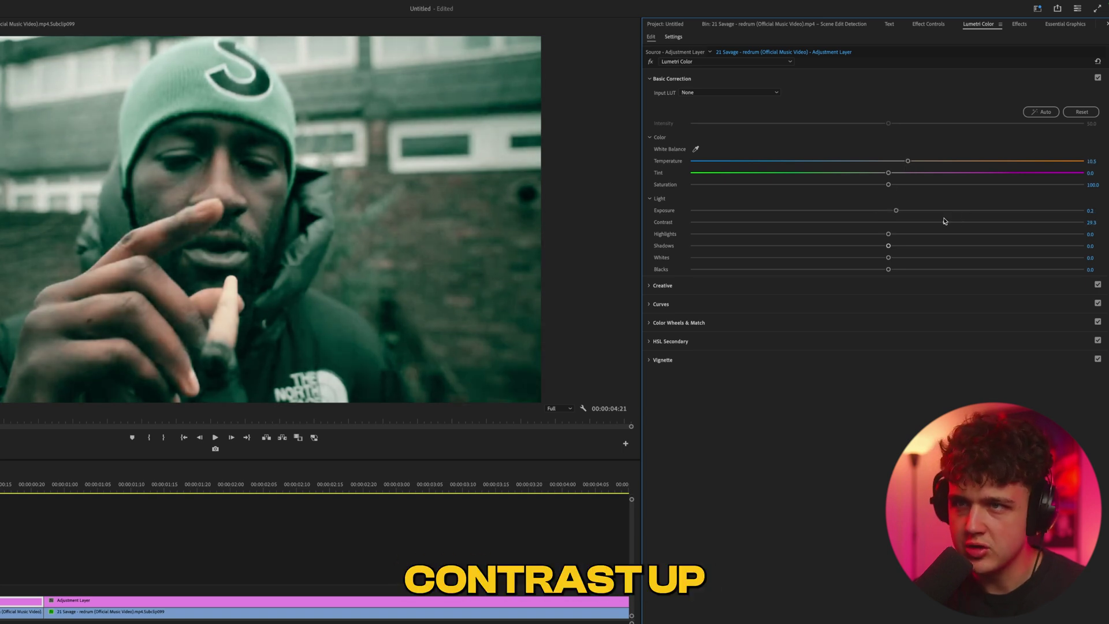
left_click_drag(888, 245, 846, 252)
left_click_drag(888, 257, 861, 261)
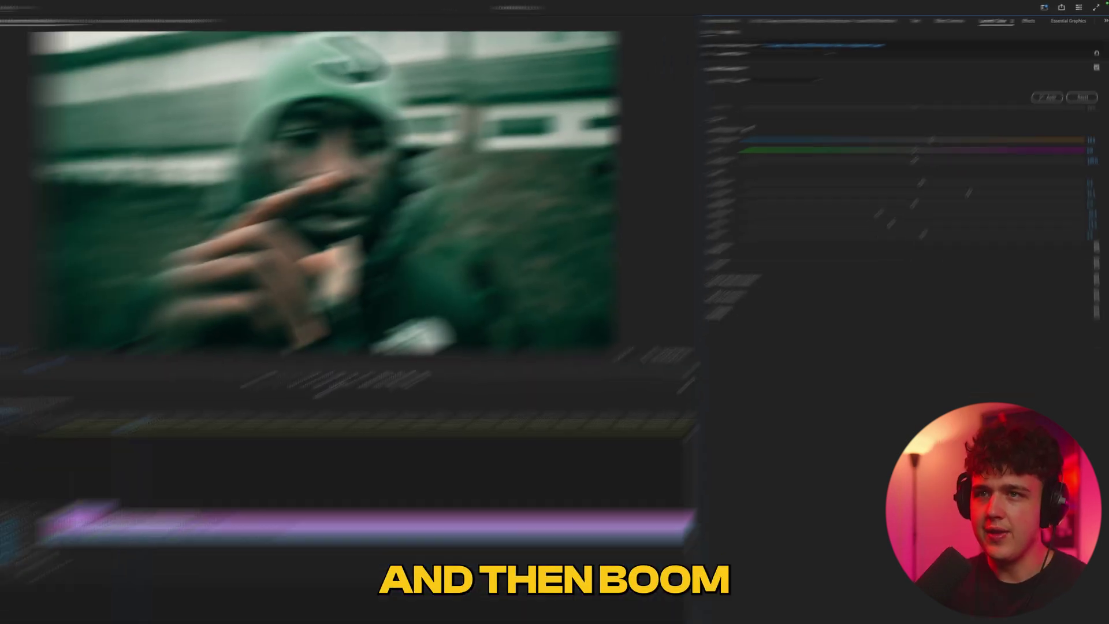
- Toggle the second adjustment layer off and on to compare the grade with the ungraded clip
mouse_move(186, 399)
left_mouse_down()
mouse_move(217, 409)
mouse_move(185, 419)
left_mouse_up()
key("shift+super+e")
key("shift+super+e")
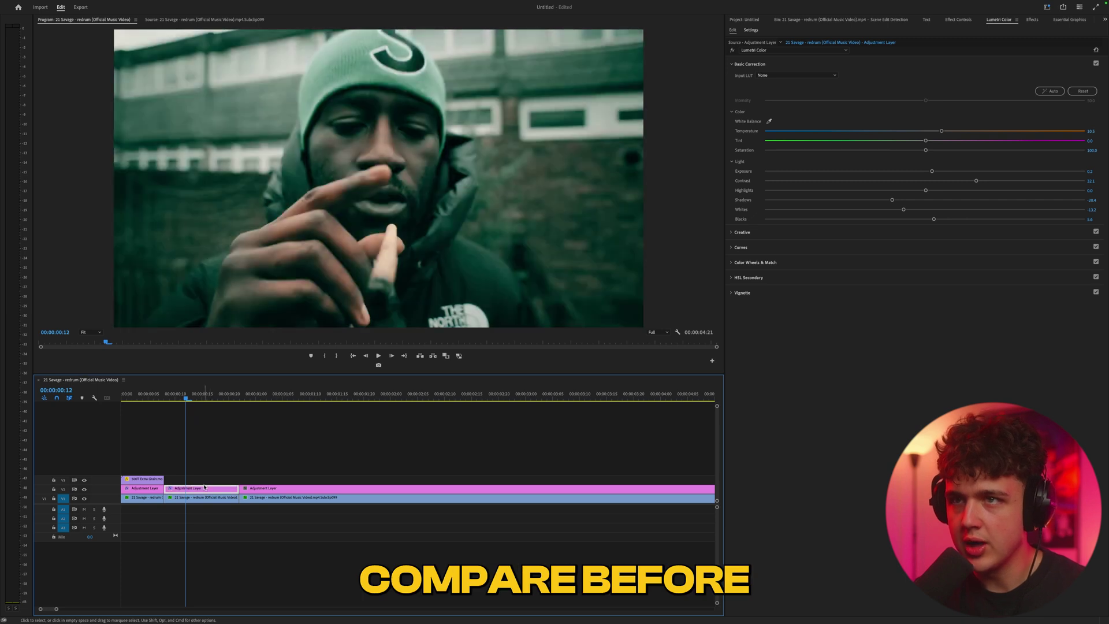
key("shift+super+e")
key("shift+super+e")
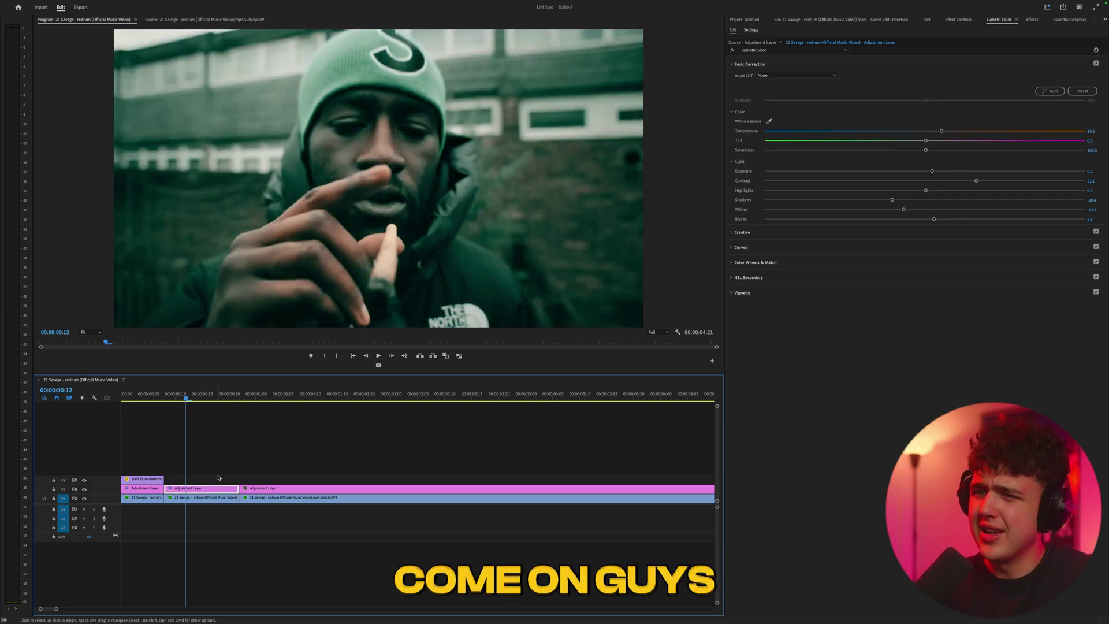
- Place a copy of the 500T Extra Grain.mov overlay above the second adjustment layer and extend it to that clip's end
left_click_drag(150, 478, 233, 478)
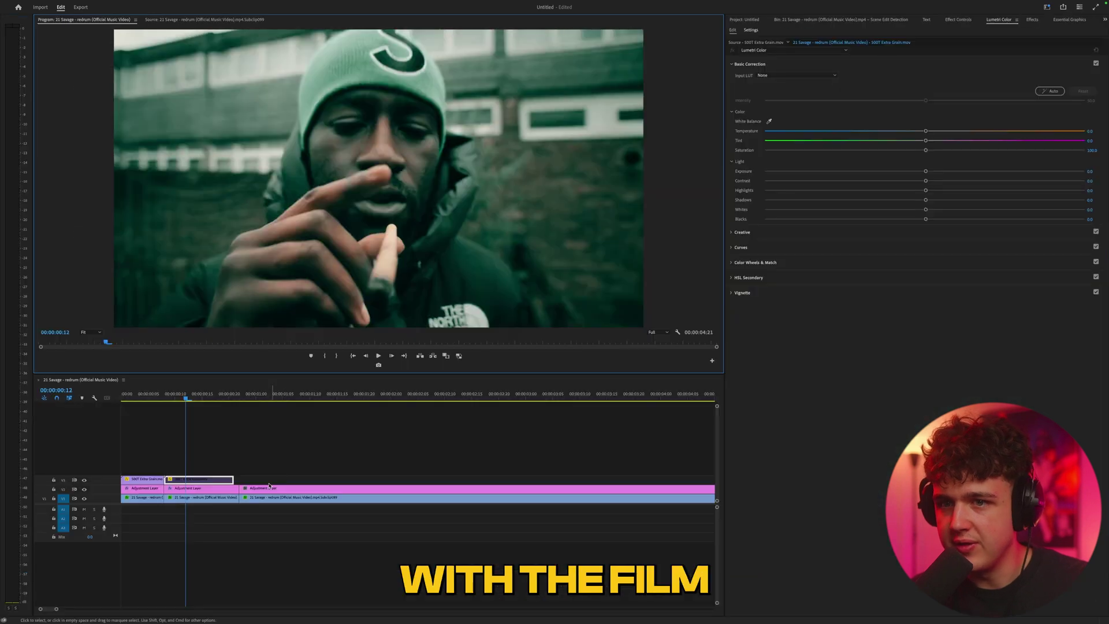
left_click_drag(233, 479, 238, 479)
- Apply the 271.cube LUT as the Creative look on the third clip's adjustment layer
left_click(257, 393)
mouse_move(258, 394)
left_mouse_down()
mouse_move(295, 393)
mouse_move(272, 394)
left_mouse_up()
key("minus")
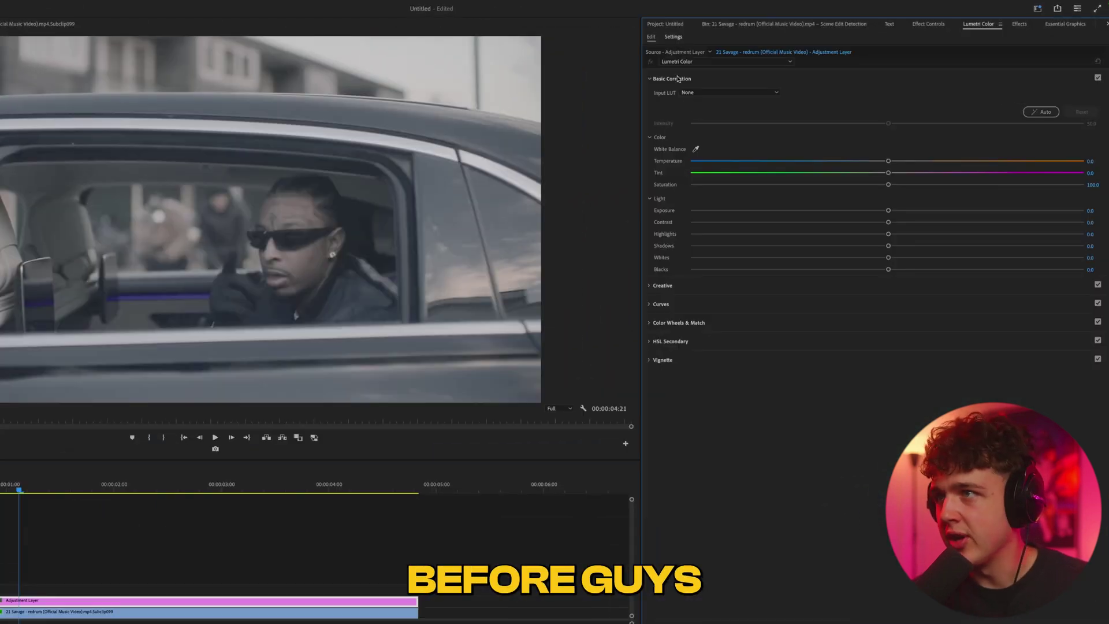
left_click(663, 97)
left_click(680, 112)
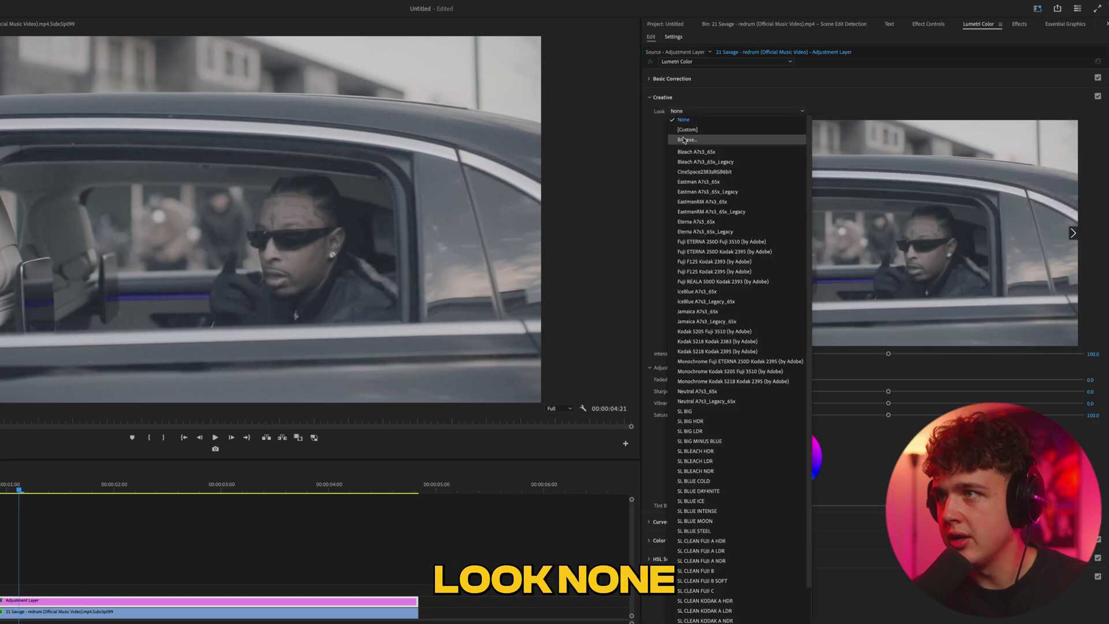
left_click(684, 141)
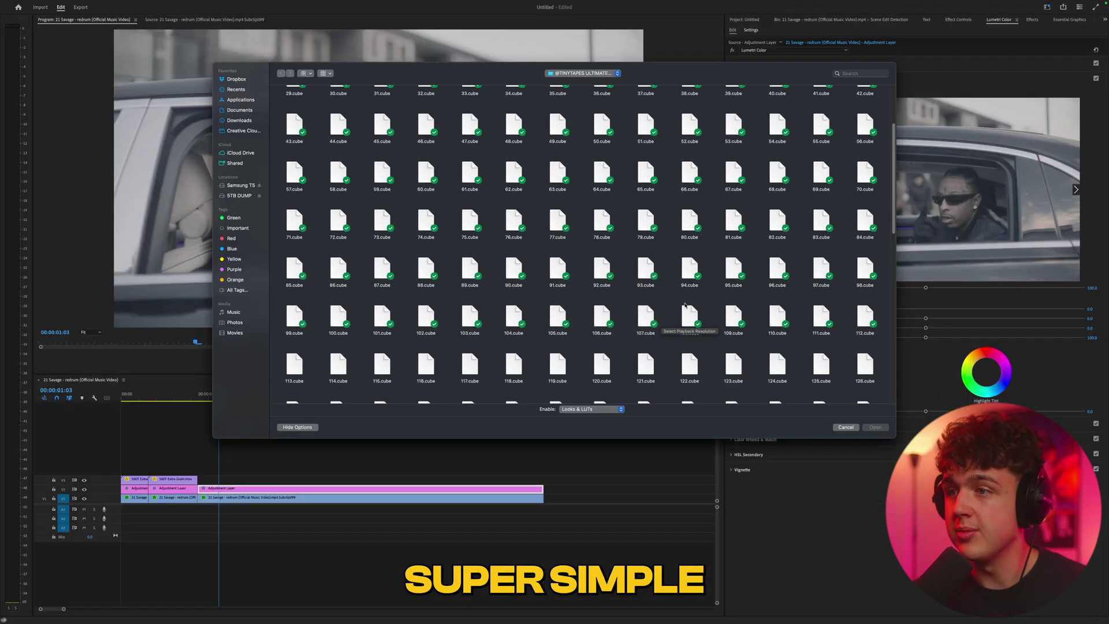
scroll(685, 305, "down", 10)
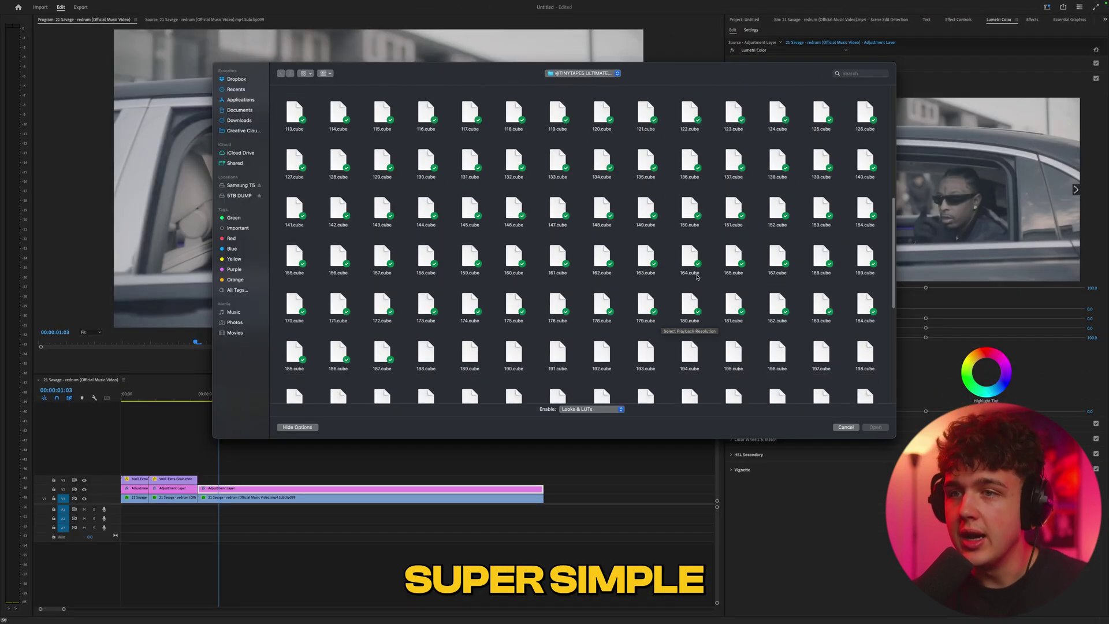
double_click(381, 324)
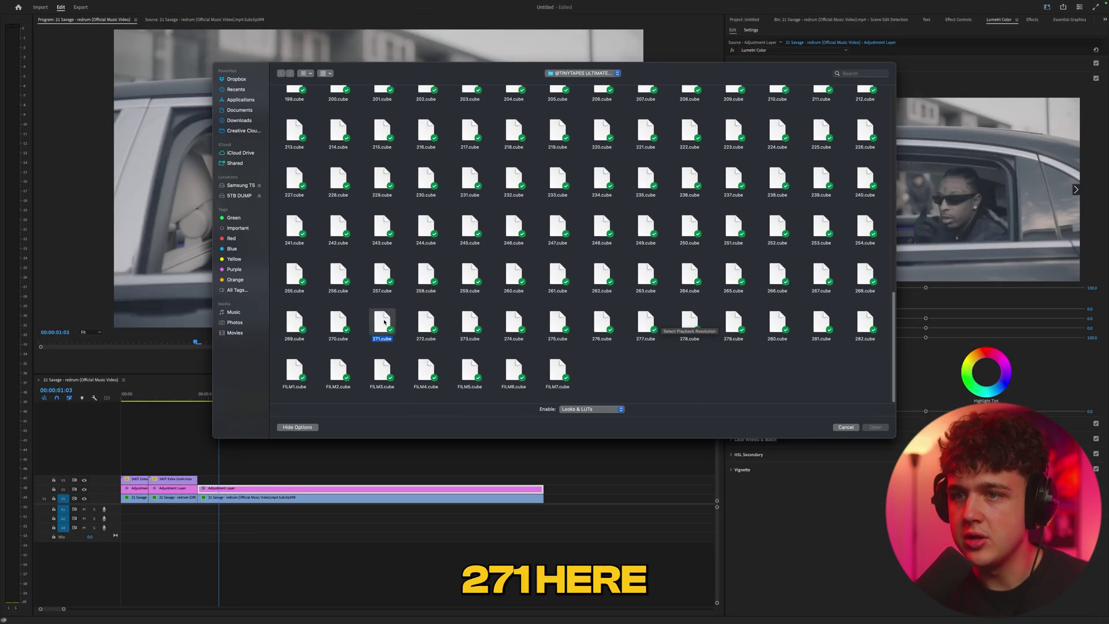
- Set the third adjustment layer's exposure to 0.7, contrast about 24, highlights -8.9, shadows 6.6, whites -46.4, blacks -18.1 and temperature about 29
left_click(251, 397)
mouse_move(251, 398)
left_mouse_down()
mouse_move(365, 399)
mouse_move(233, 399)
left_mouse_up()
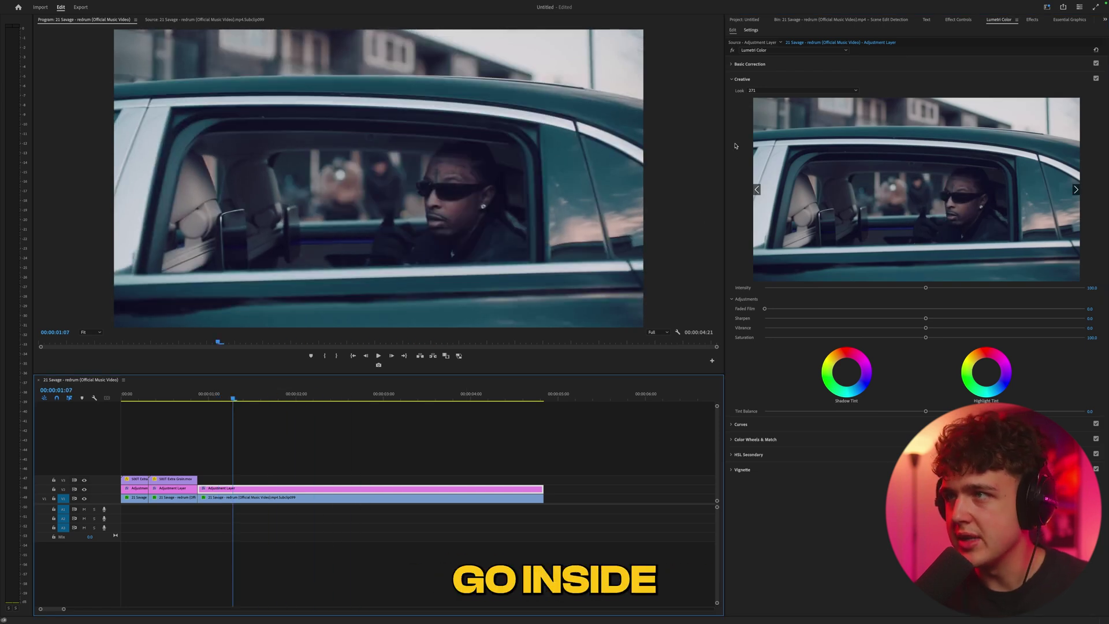
left_click(775, 64)
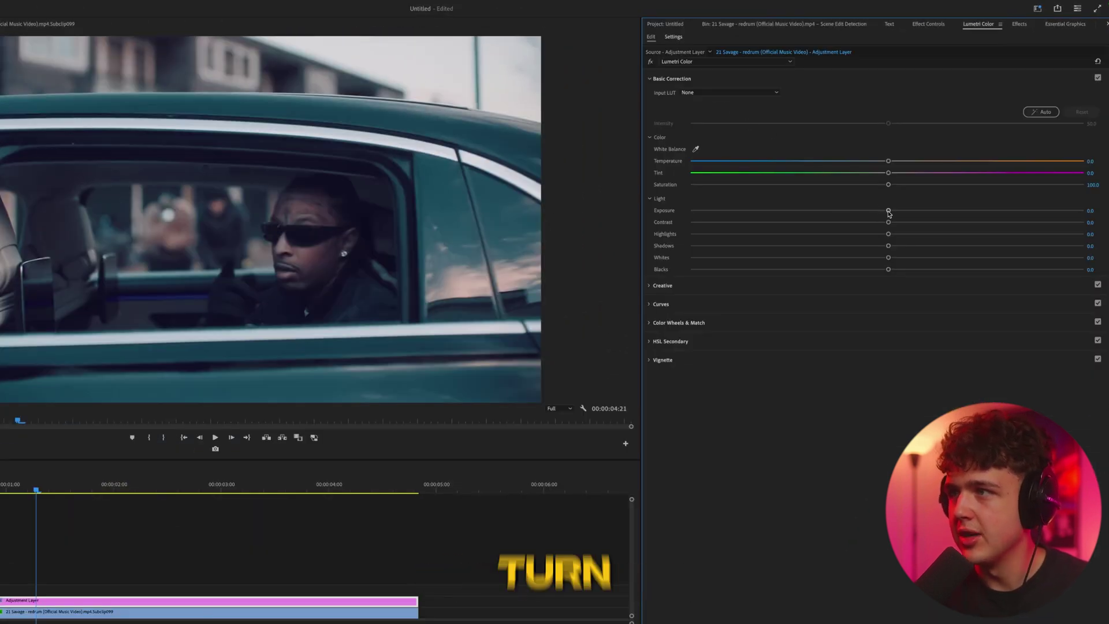
left_click_drag(889, 211, 915, 212)
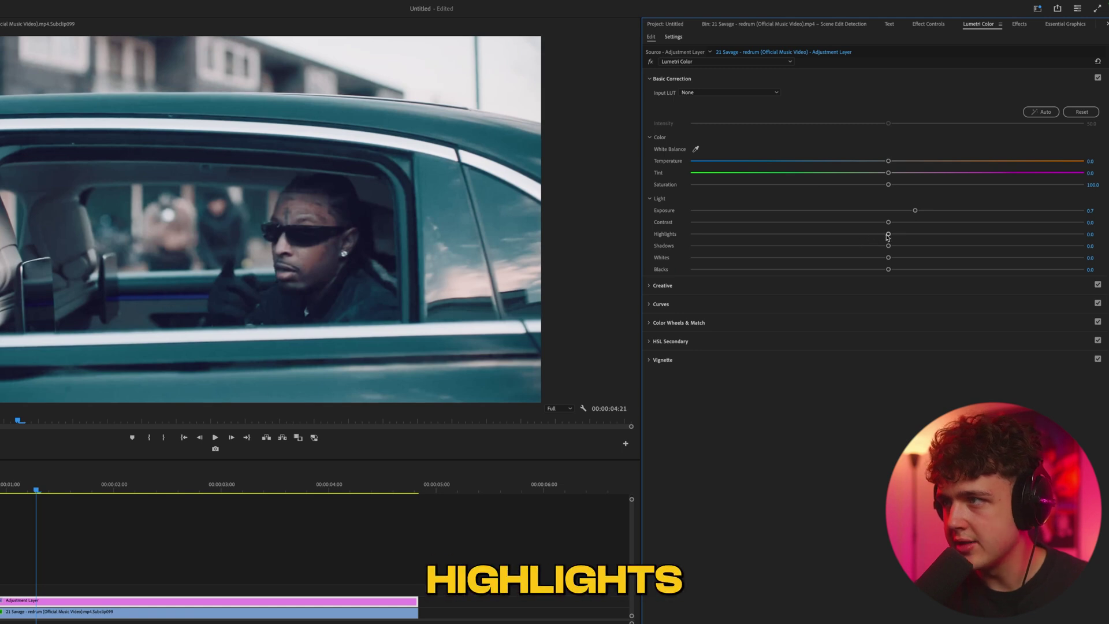
left_click_drag(889, 258, 796, 258)
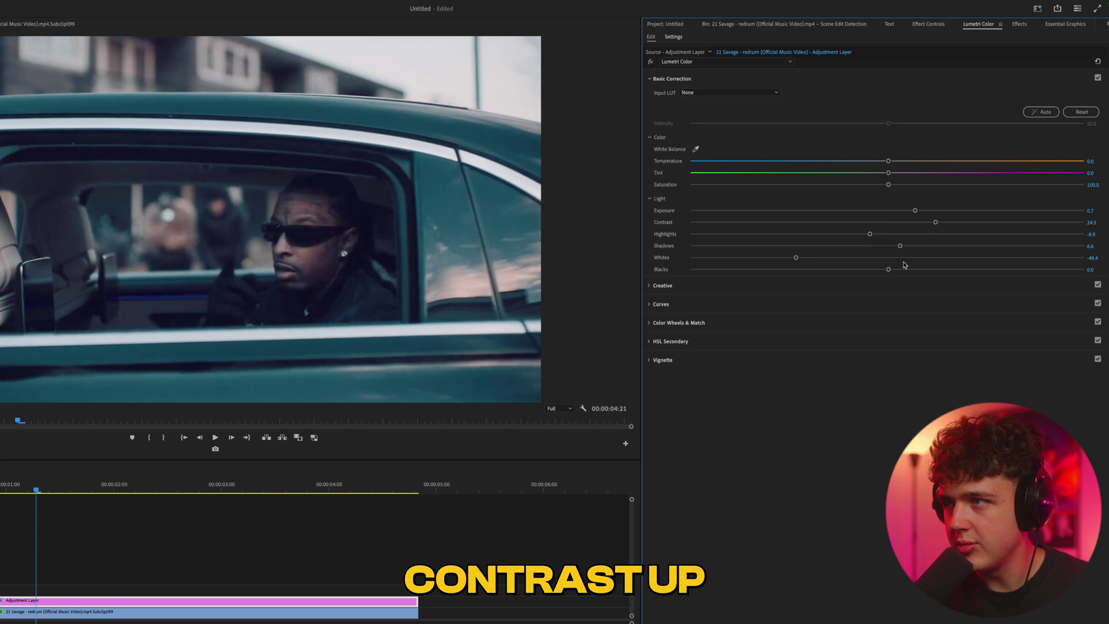
left_click_drag(888, 269, 856, 269)
left_click_drag(888, 161, 937, 162)
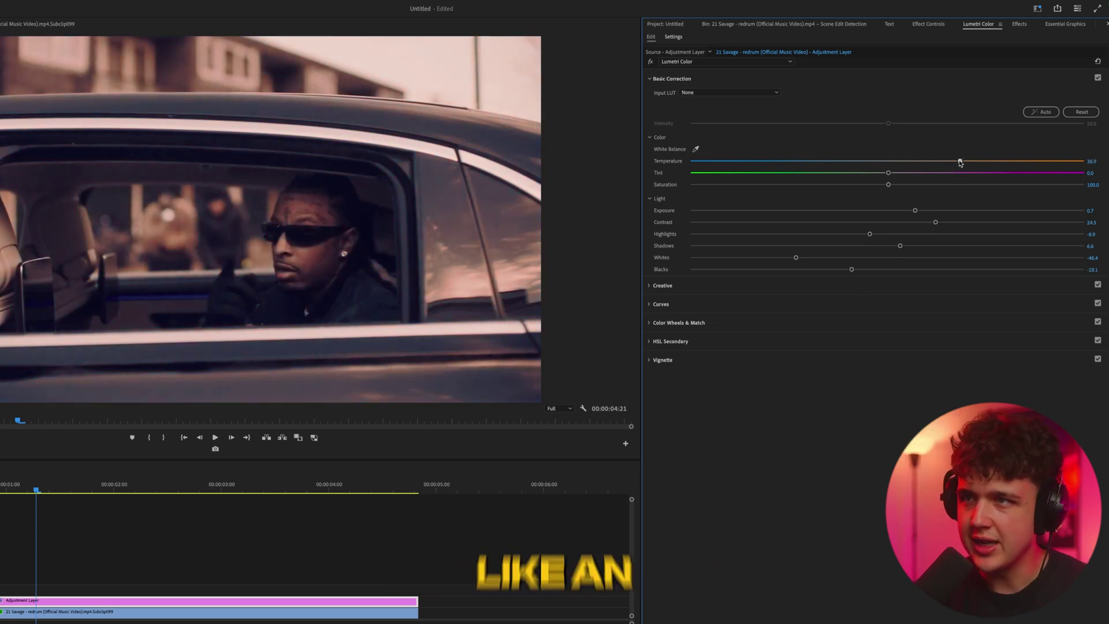
left_click_drag(960, 162, 844, 161)
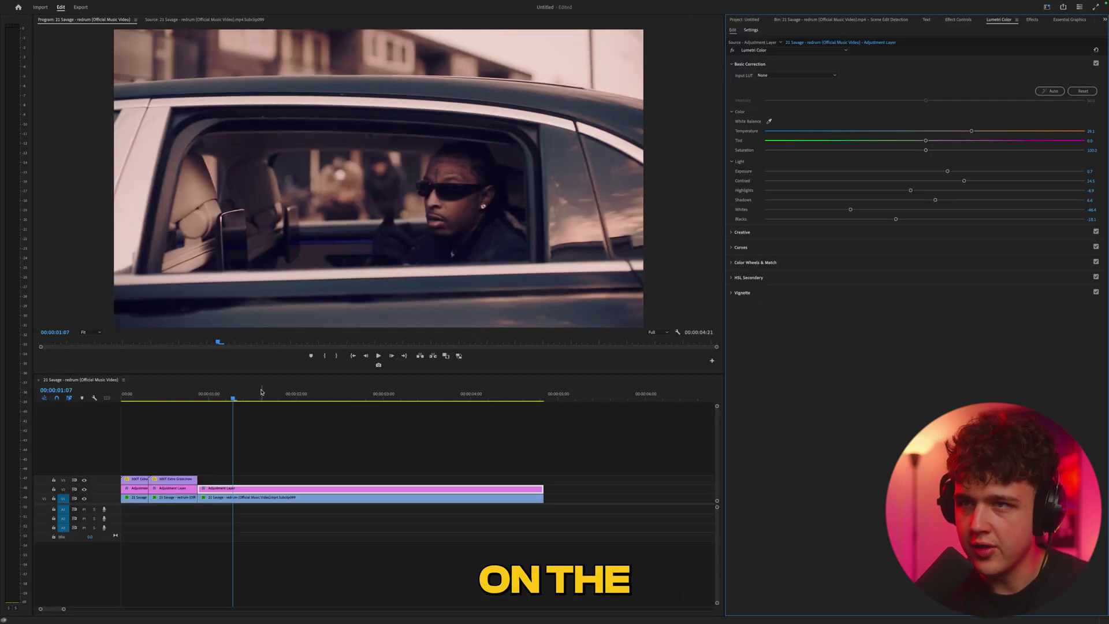
- Place a copy of the grain overlay above the third adjustment layer, covering the first part of the car clip
left_click_drag(72, 486, 48, 486)
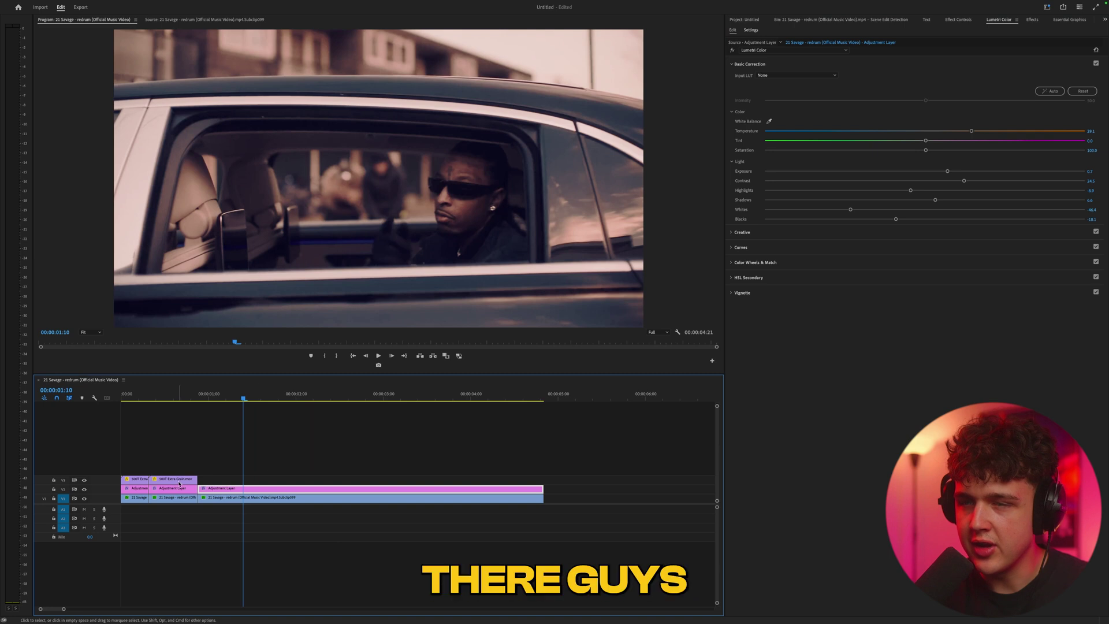
left_click_drag(172, 481, 414, 478, "alt")
left_click(237, 398)
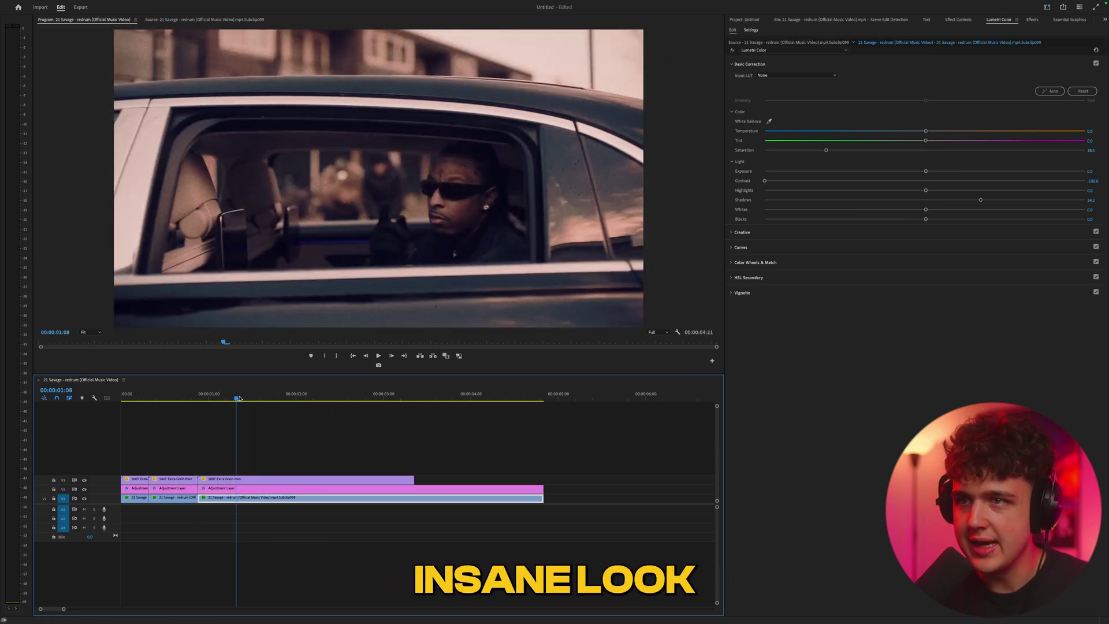
left_click(239, 398)
- Toggle the third clip's grain overlay and adjustment layer together to compare before and after
left_click_drag(417, 437, 226, 489)
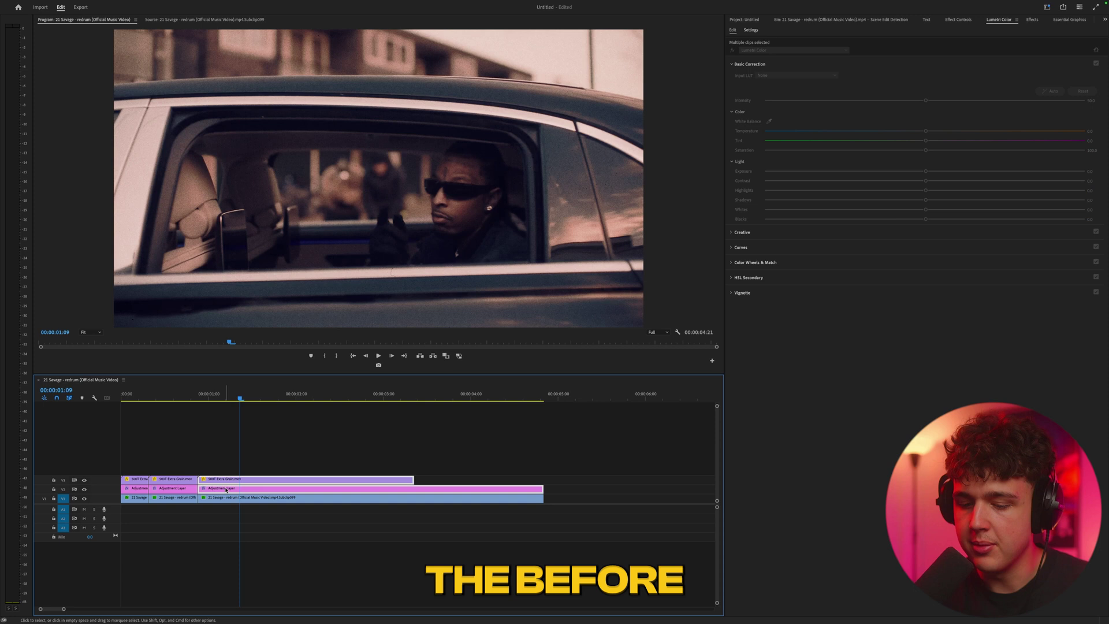
key("shift+super+e")
key("shift+super+e")
key("shift+super+e")
key("shift+super+e")
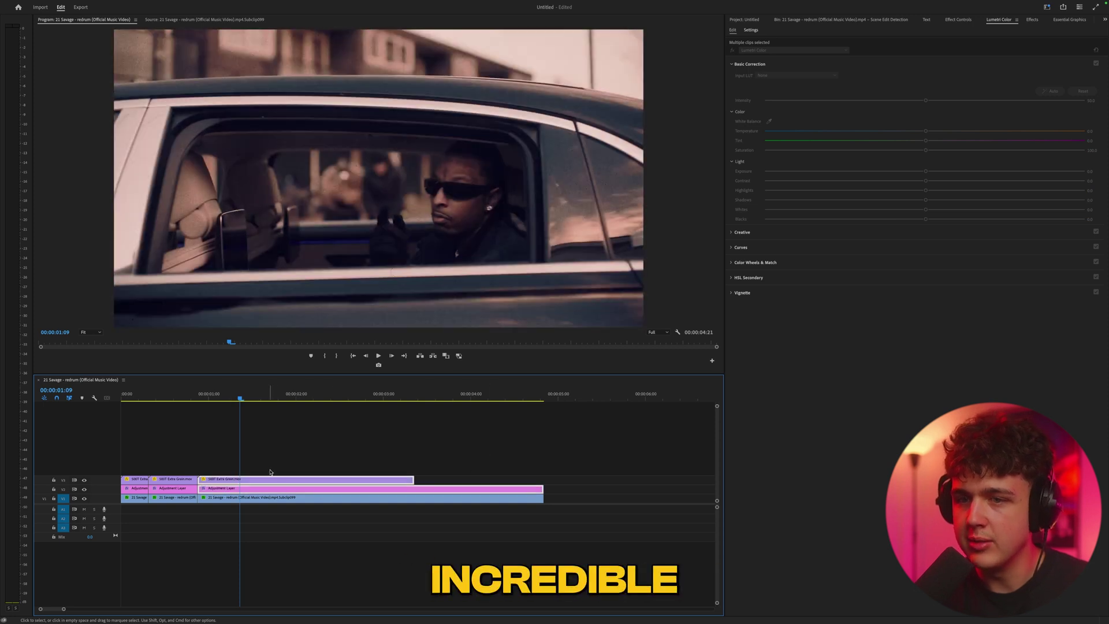
- Raise the third clip's grain and adjustment layers one track, and stack a corrected copy above the original clip with Basic Correction disabled
mouse_move(270, 461)
left_mouse_down()
mouse_move(255, 488)
mouse_move(255, 470)
left_mouse_up()
left_click(255, 497)
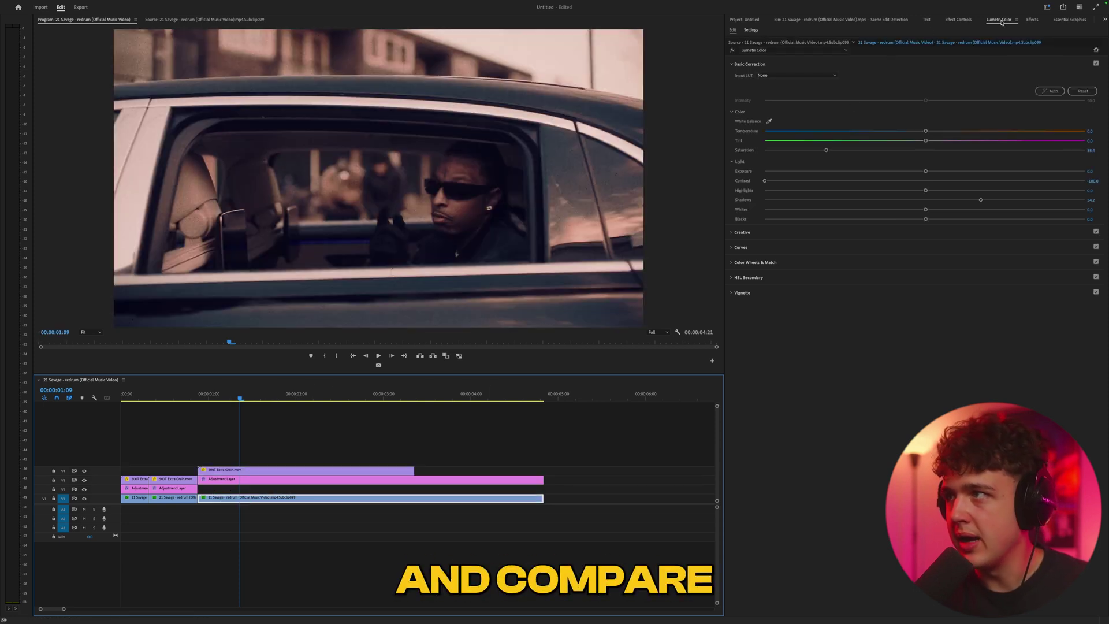
left_click(1095, 63)
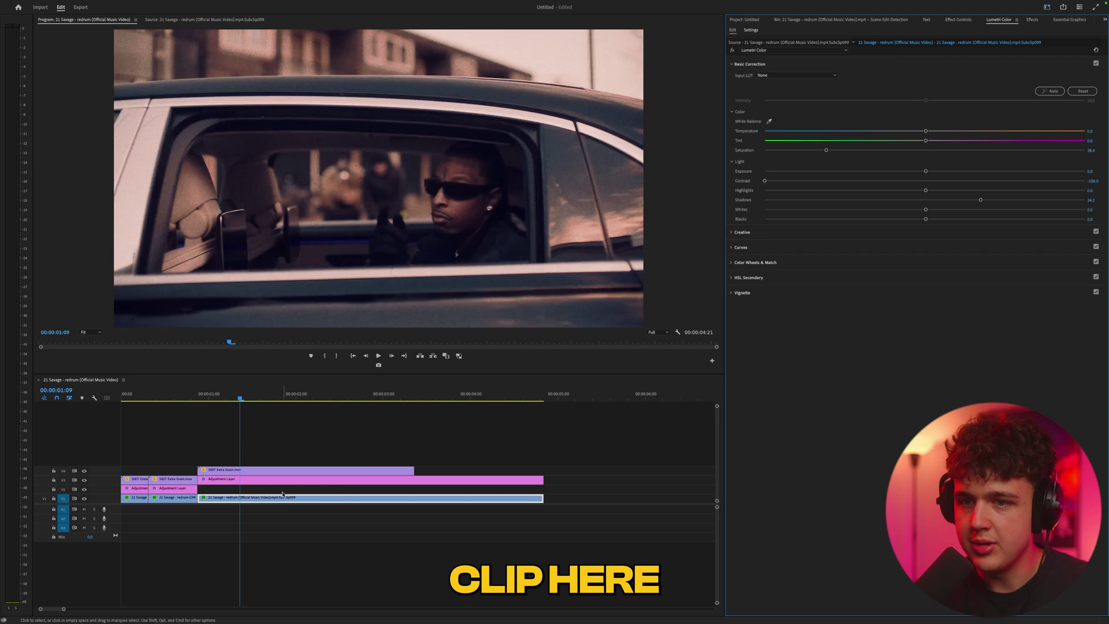
- Toggle the grain, adjustment layer and corrected clip copy together to compare with the original footage, also viewing the grade in an enlarged preview
left_click_drag(416, 428, 267, 490)
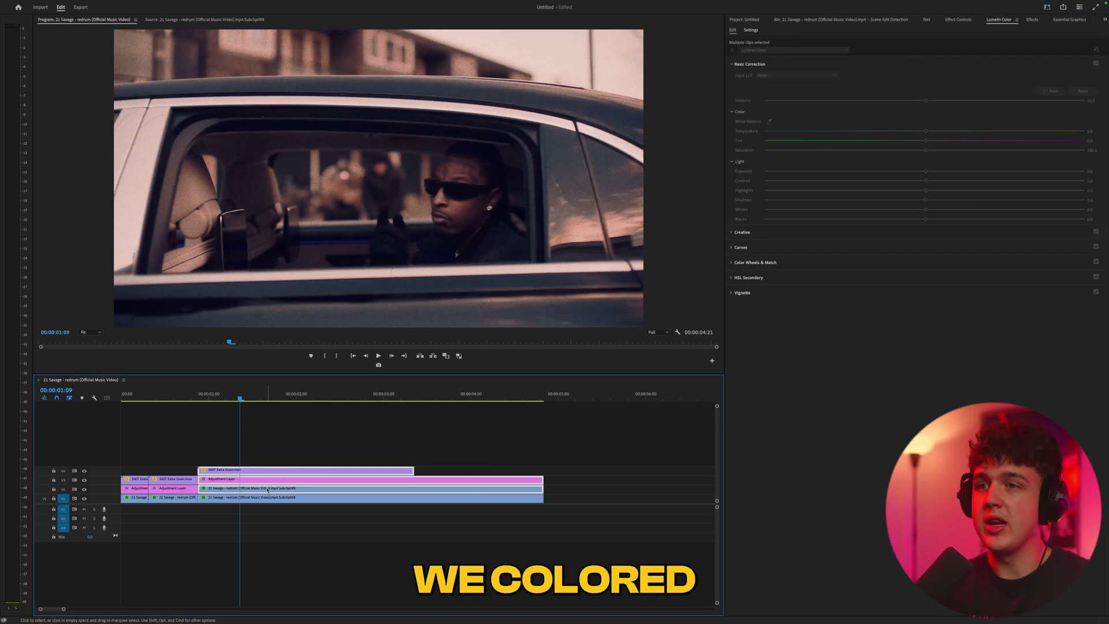
key("shift+super+e")
key("shift+super+e")
key("shift+super+e")
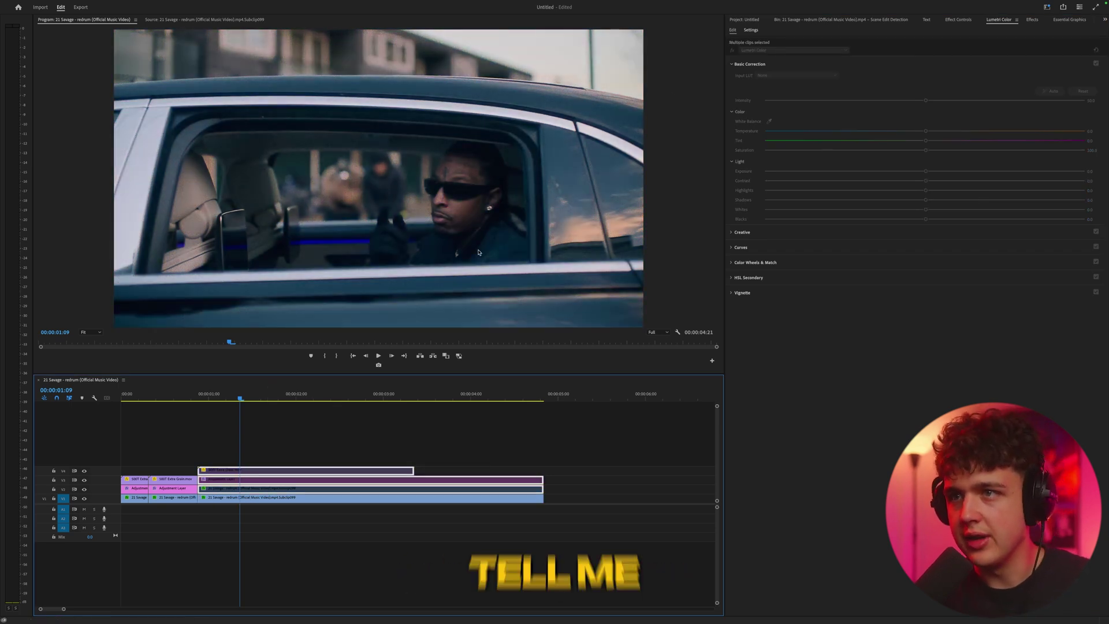
key("shift+super+e")
key("grave")
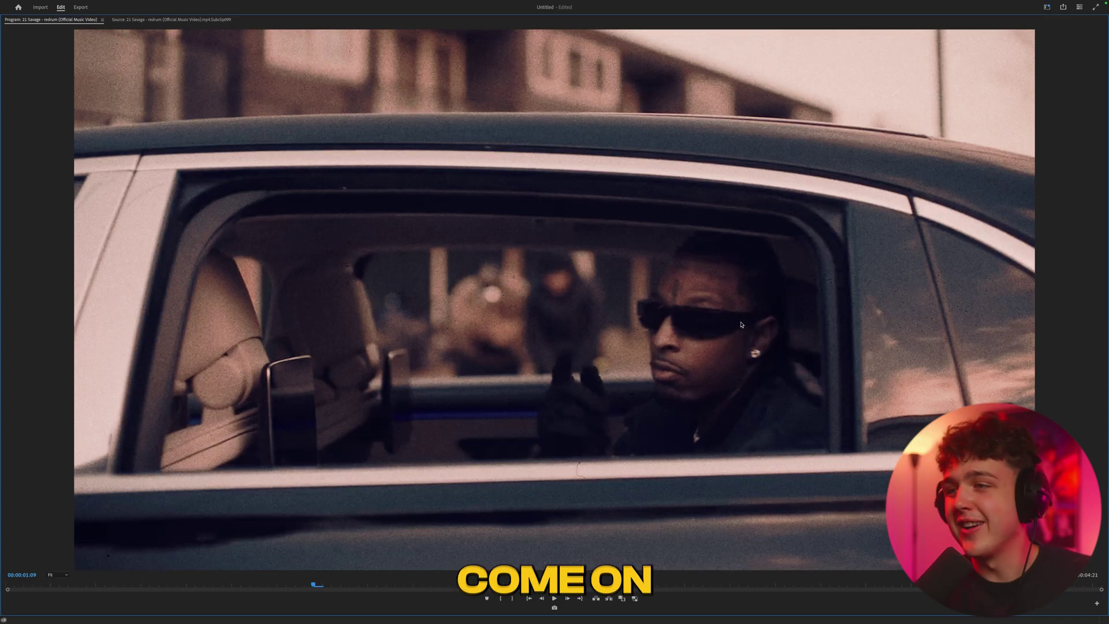
key("grave")
left_click_drag(408, 428, 329, 489)
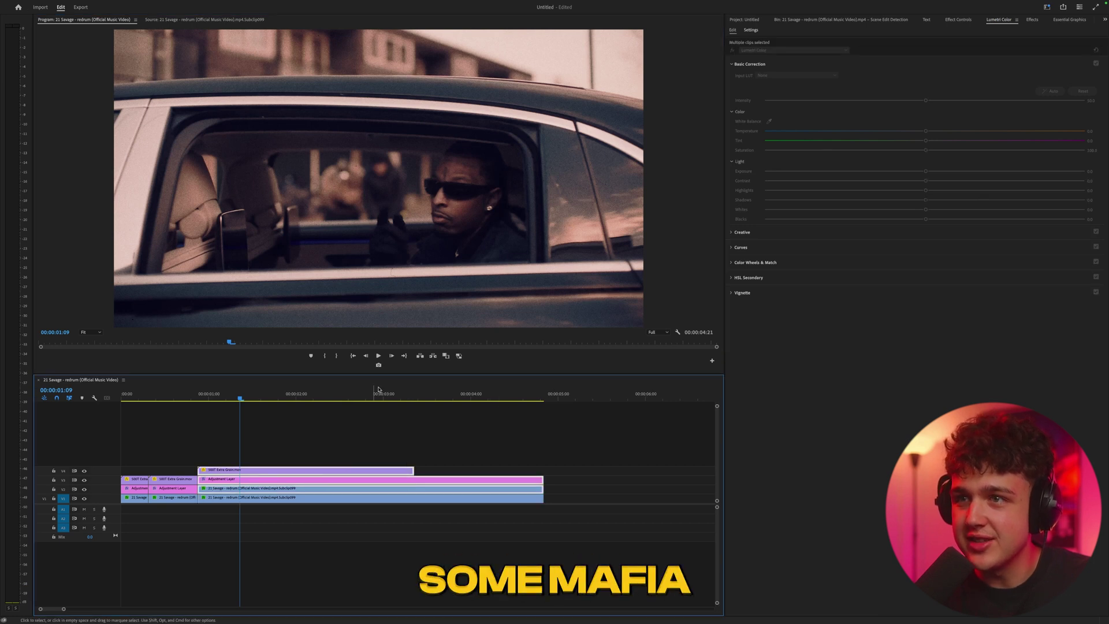
key("shift+super+e")
key("shift+super+e")
key("shift+super+e")
key("shift+super+e")
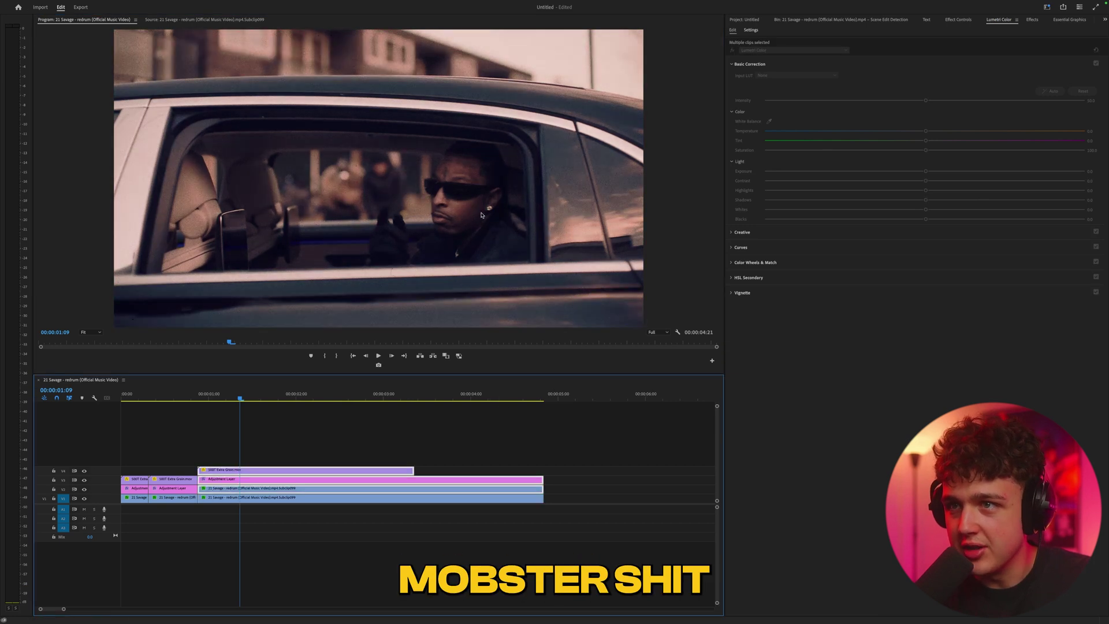